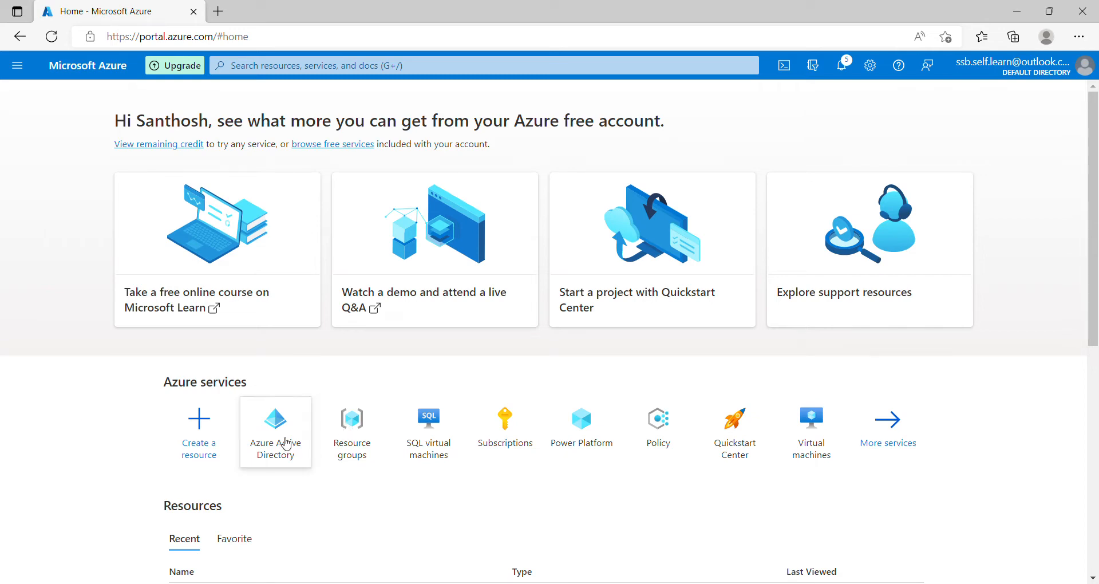
Start a new group in Azure Active Directory with Security as the group type
click(287, 444)
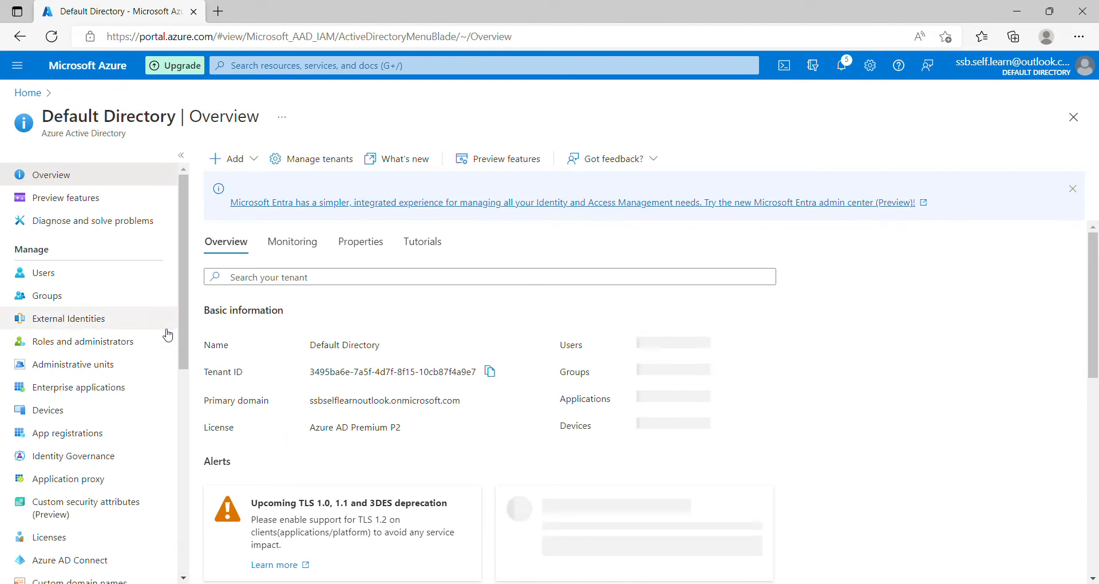
click(62, 302)
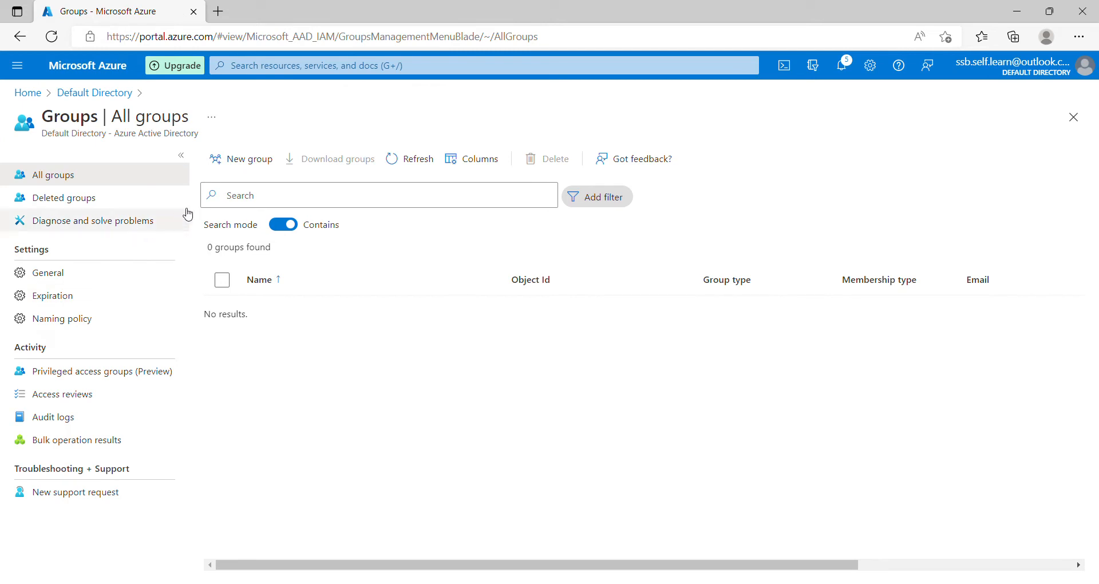
click(233, 162)
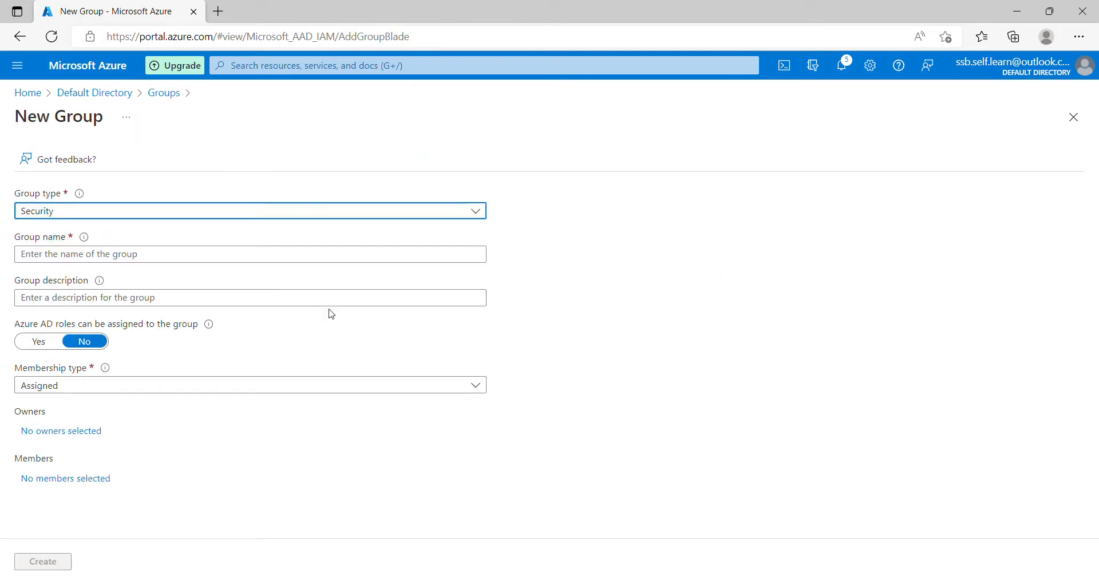
click(485, 393)
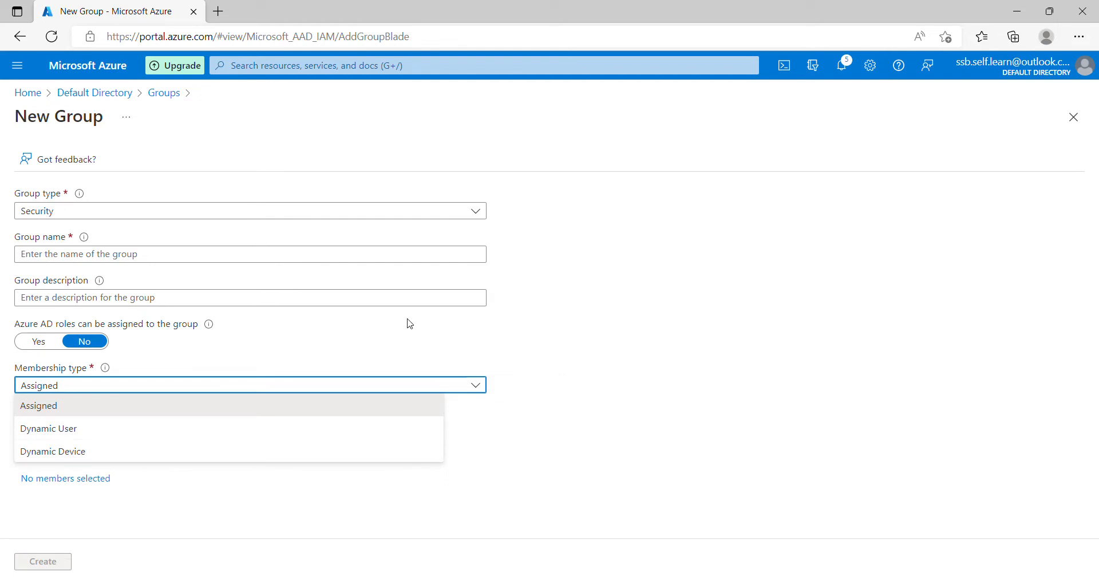
click(485, 222)
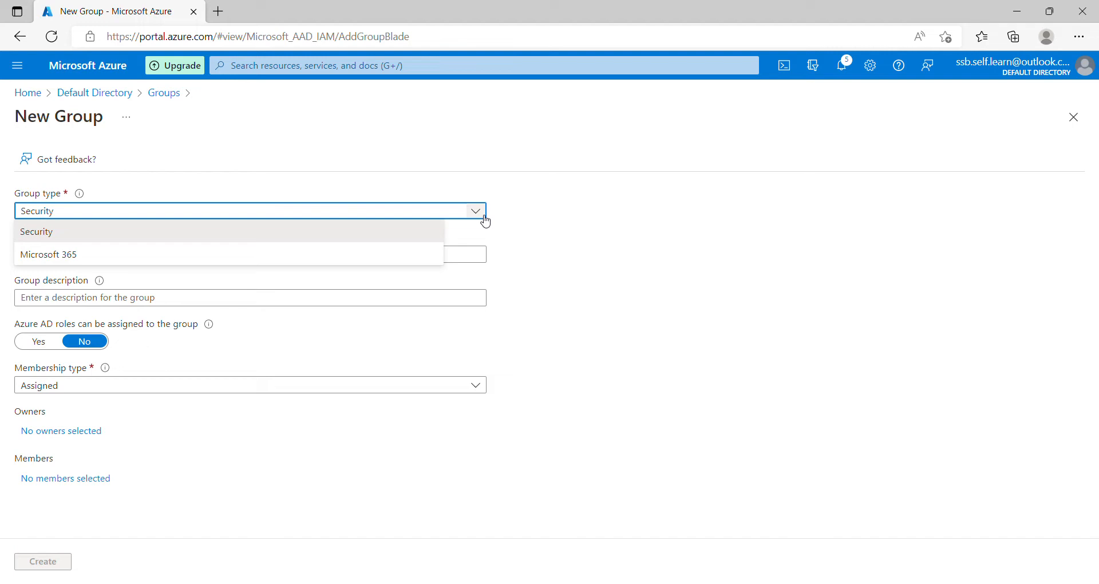
click(374, 234)
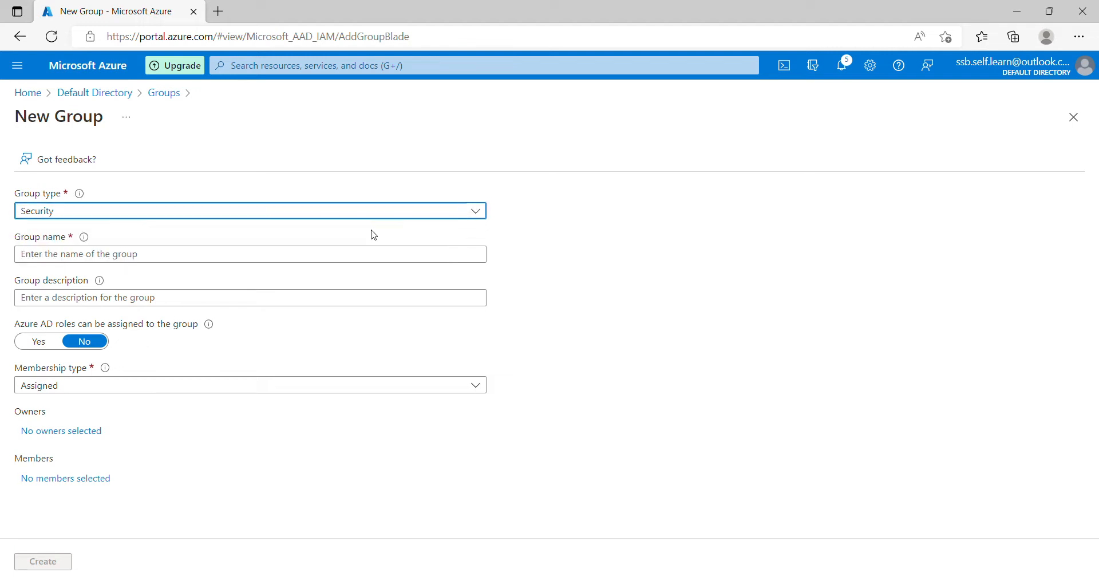
Name the new group Database Administrator
click(369, 263)
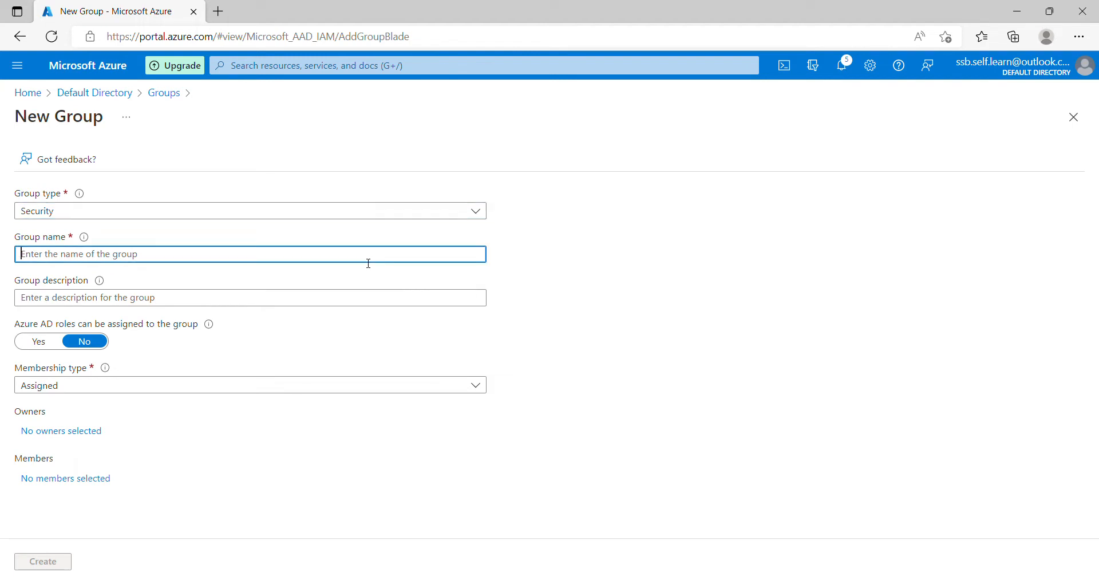
text(DBA)
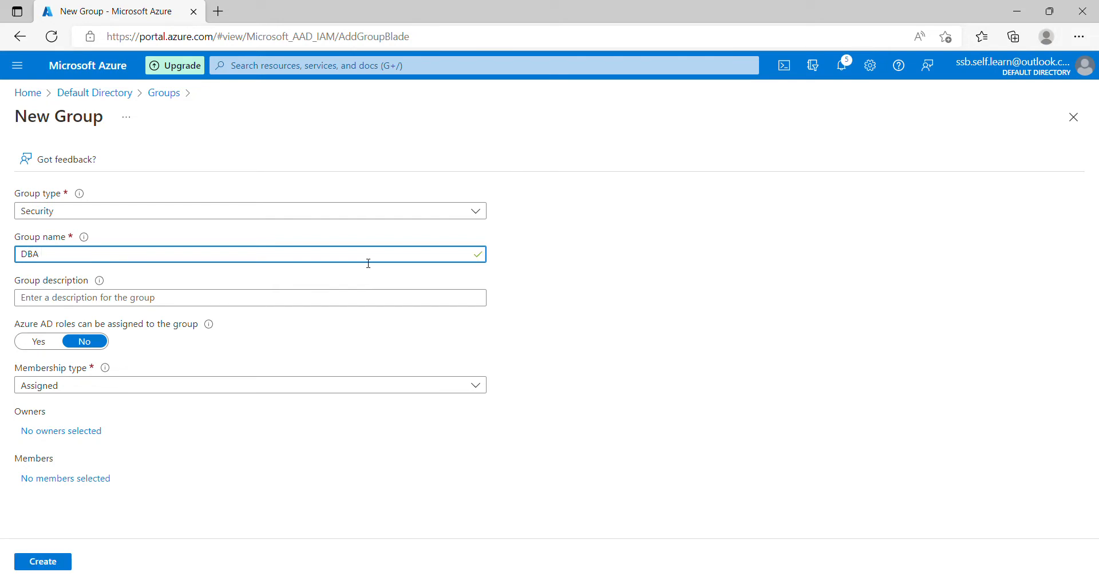
key(BackSpace)
key(BackSpace)
text(atabasew)
key(BackSpace)
text(Admini)
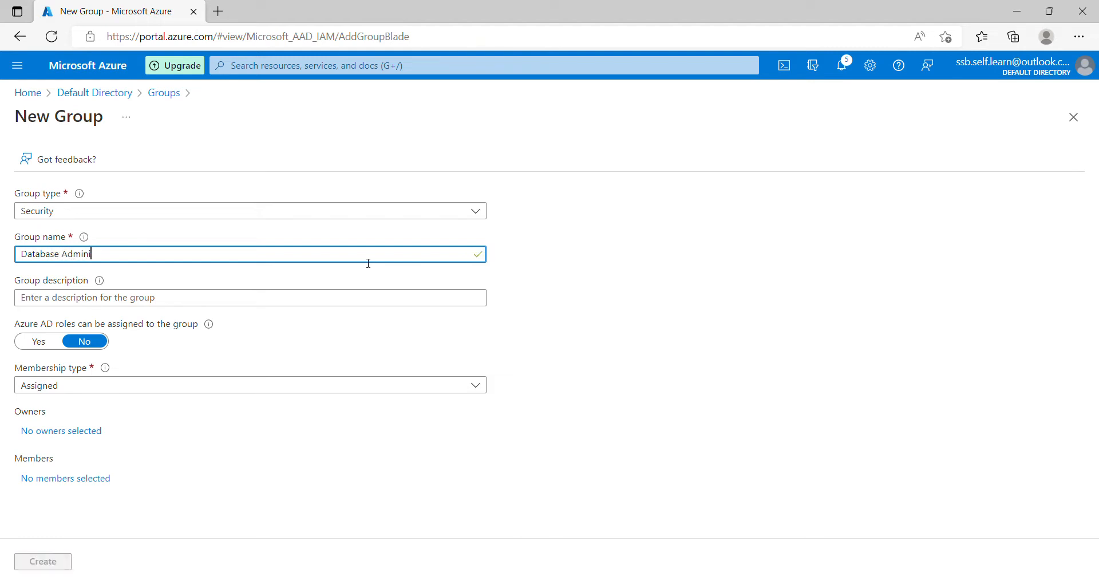
text(strator)
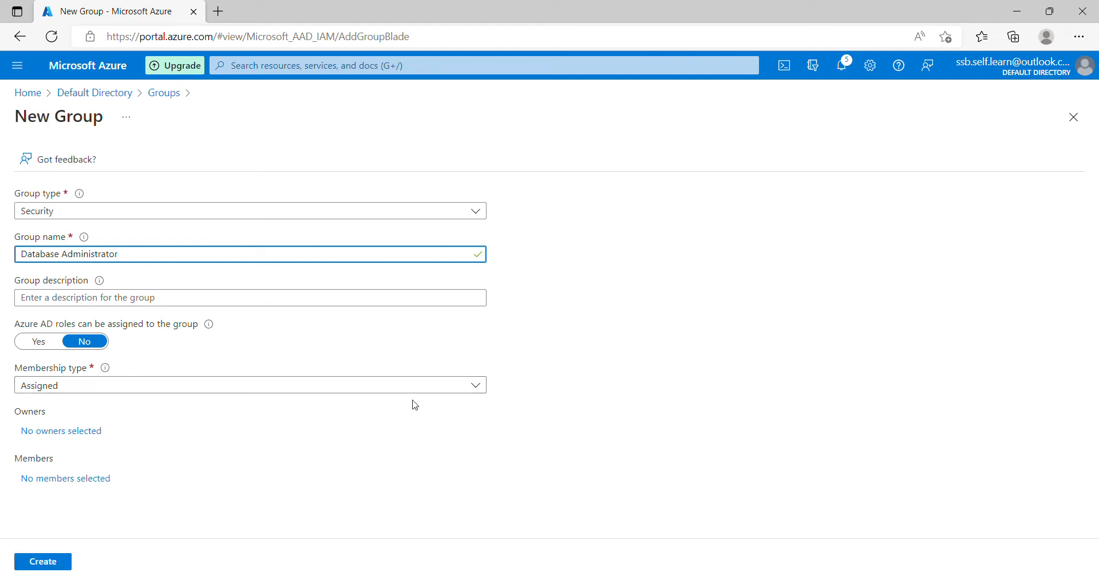
Set the group's membership type to Dynamic User and open the rule builder for its dynamic query
click(477, 390)
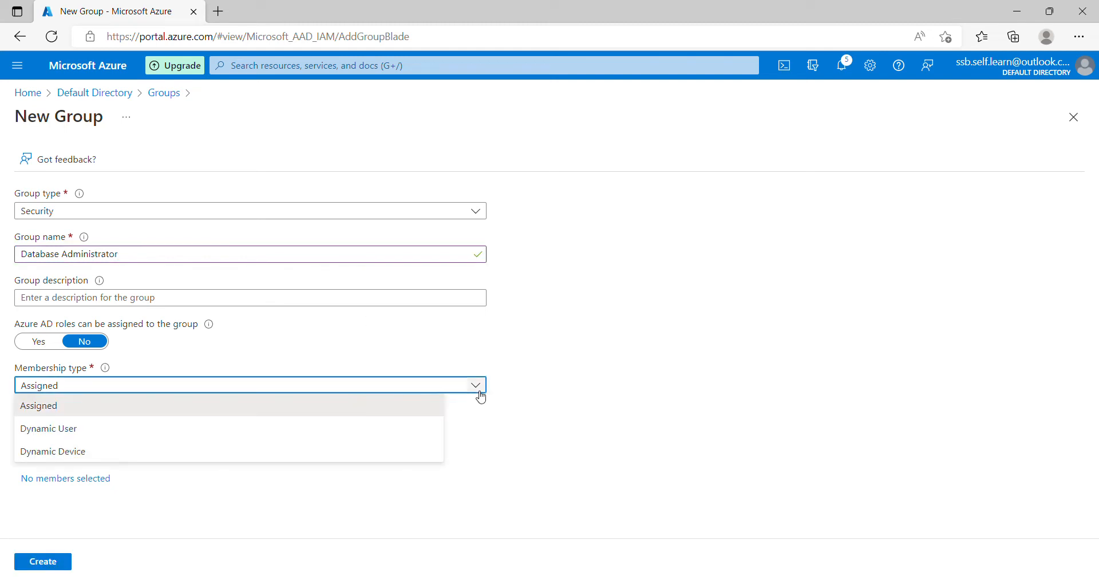
click(372, 430)
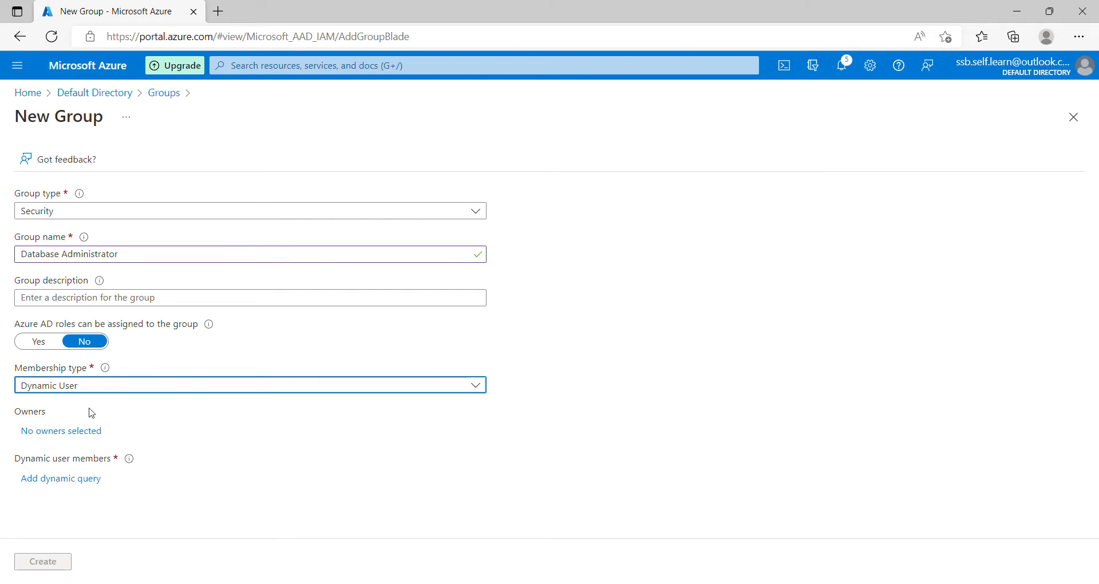
click(74, 481)
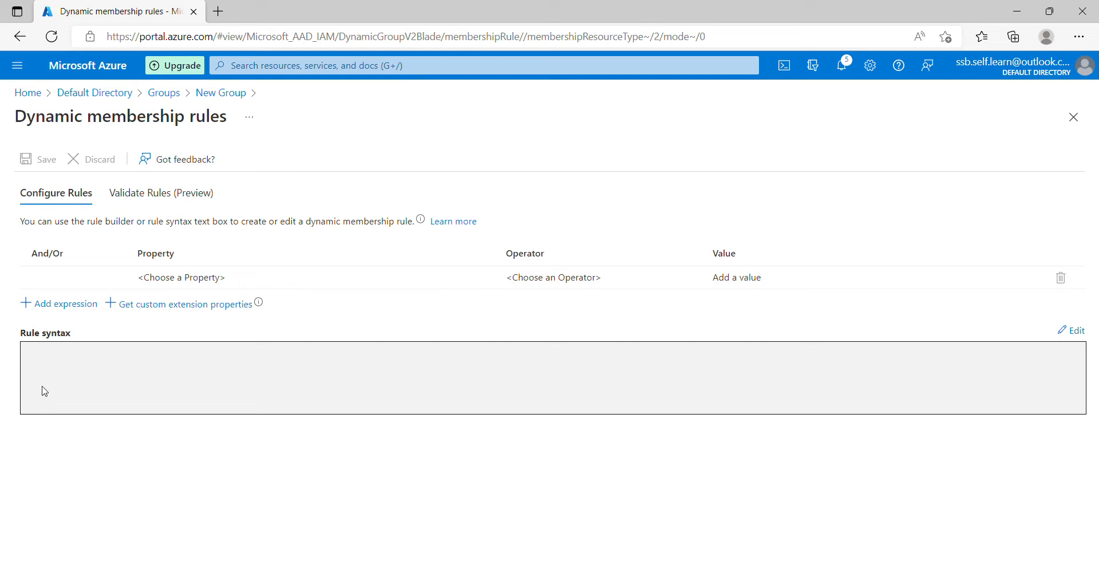
Add another expression row and choose jobTitle as the property of the first expression
click(59, 304)
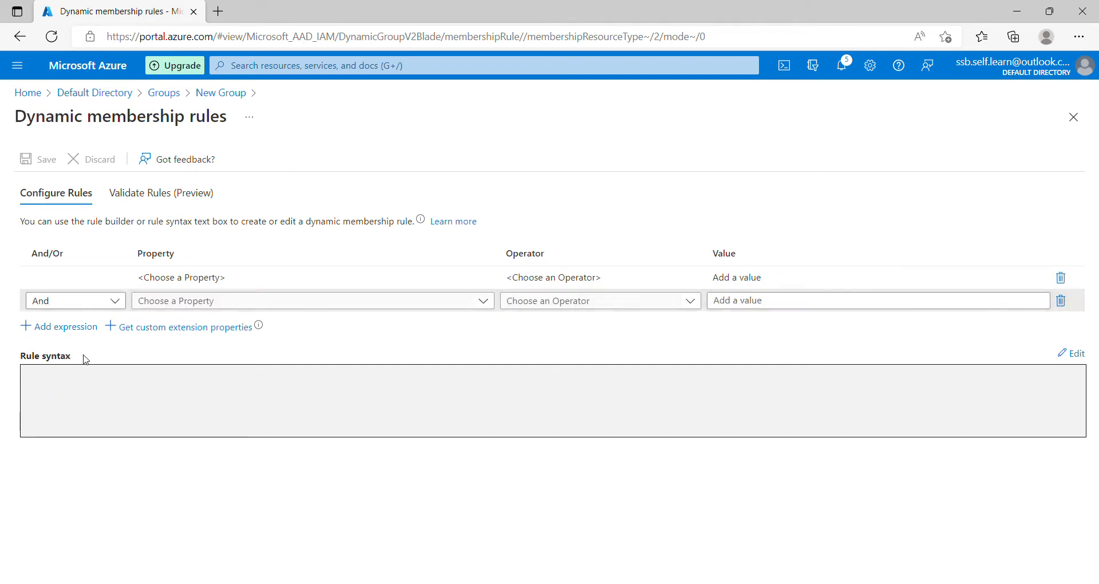
click(146, 279)
click(168, 283)
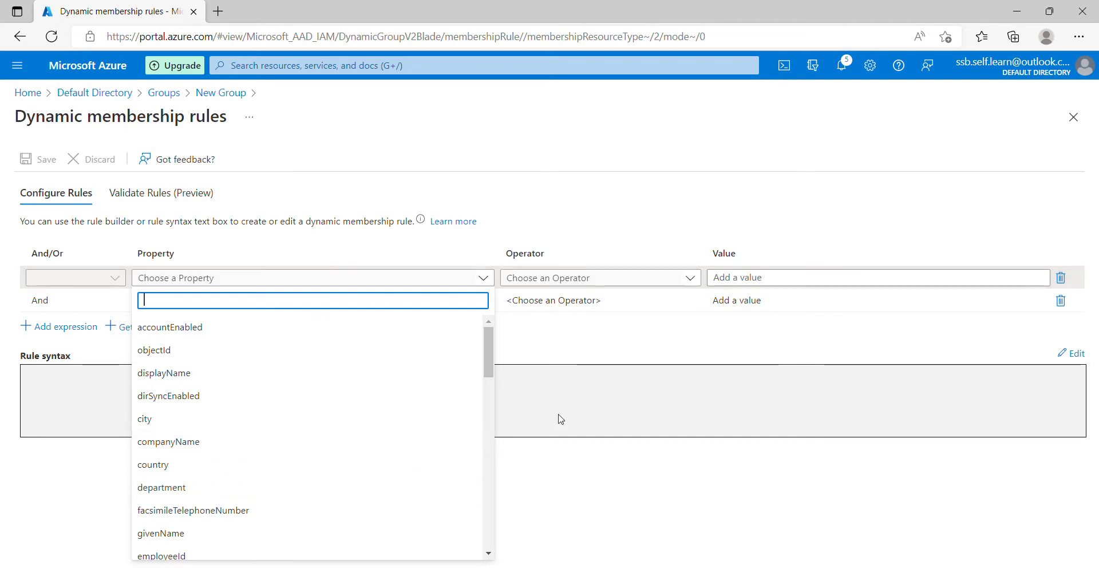
drag(488, 366, 486, 391)
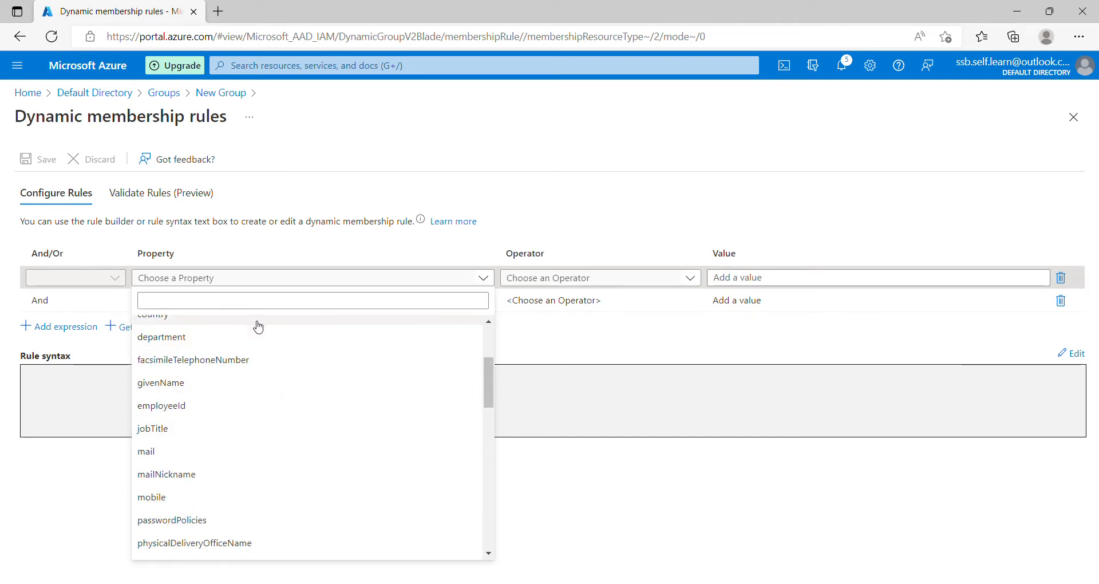
click(259, 300)
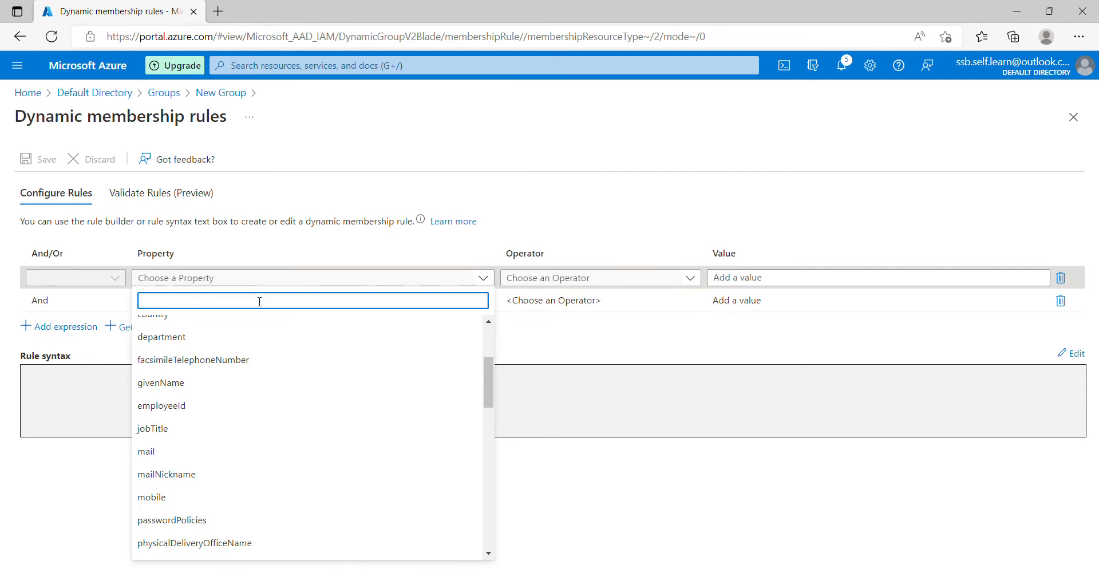
text(job)
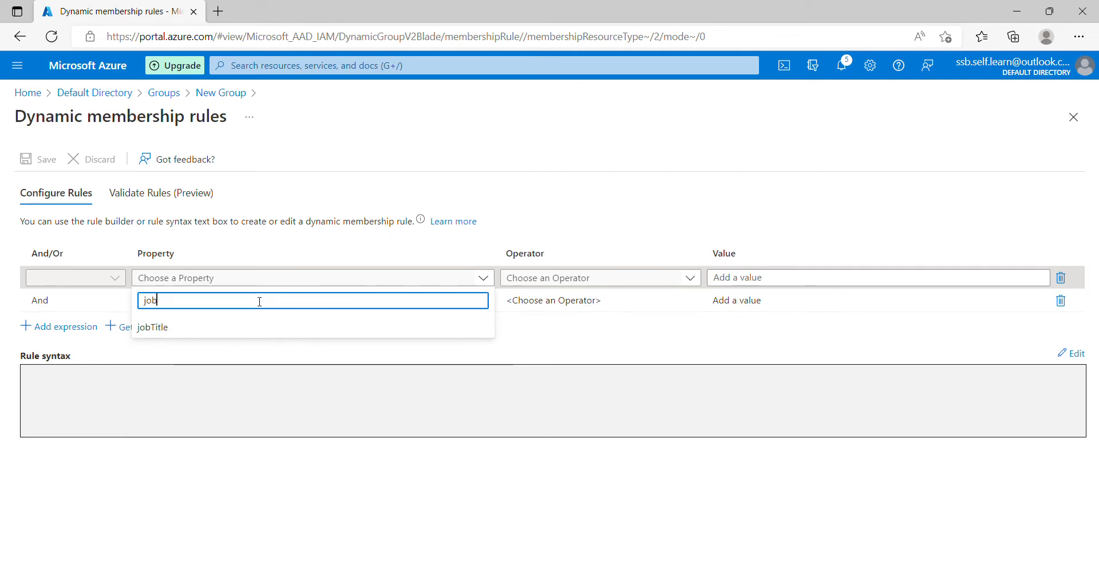
click(177, 337)
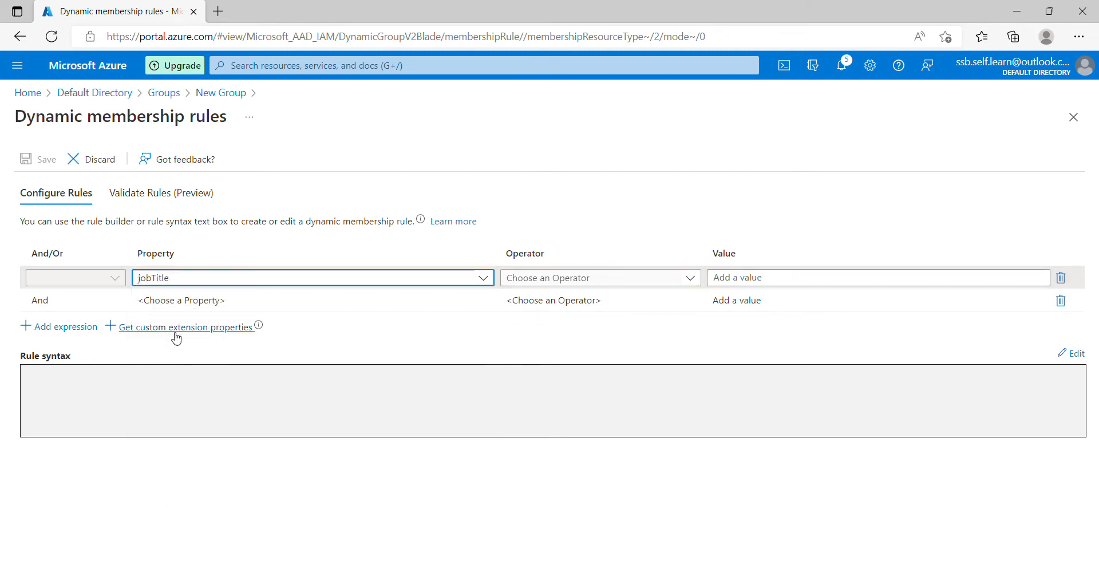
click(578, 279)
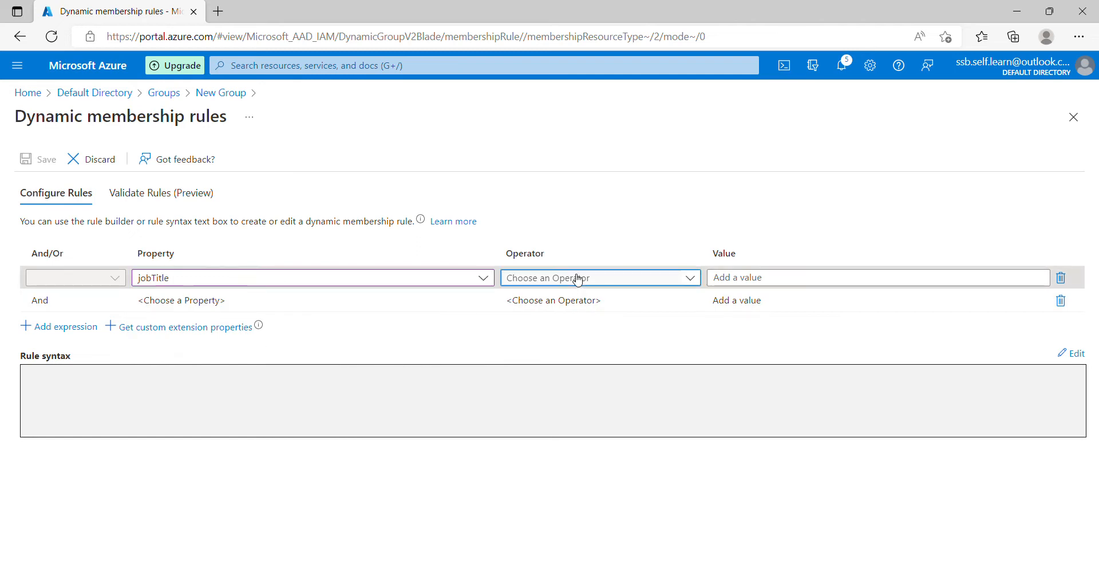
text(DBA)
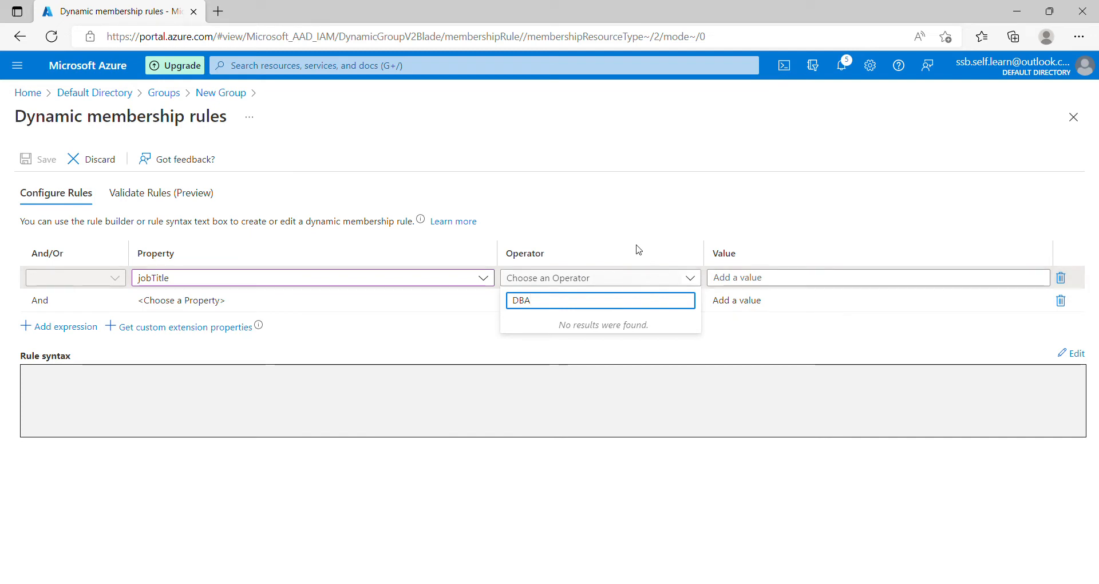
click(608, 221)
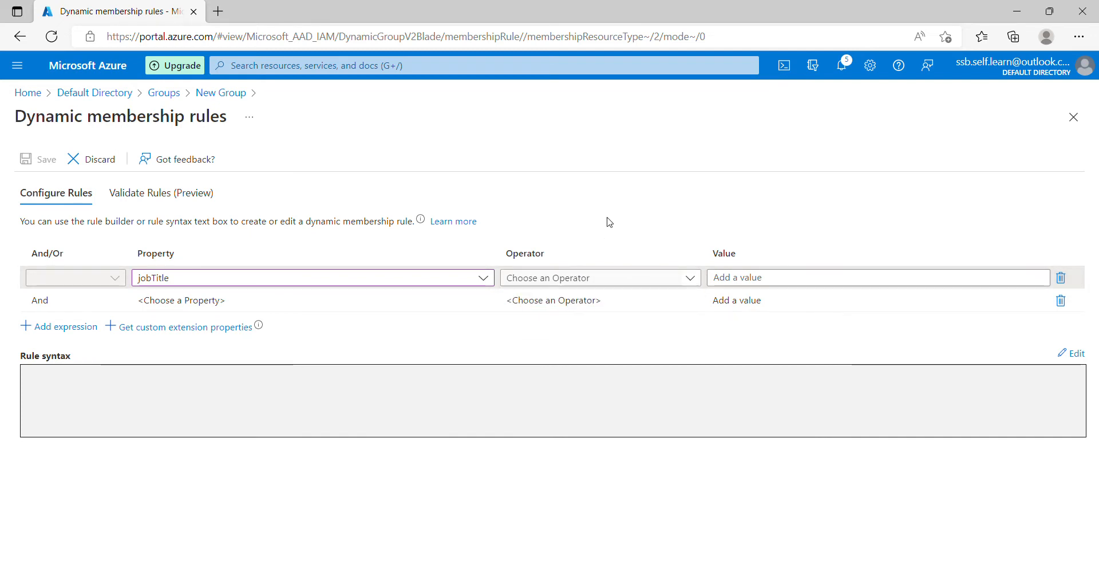
Complete the jobTitle expression with the operator Equals and the value DBA, and save the dynamic membership rule
click(586, 278)
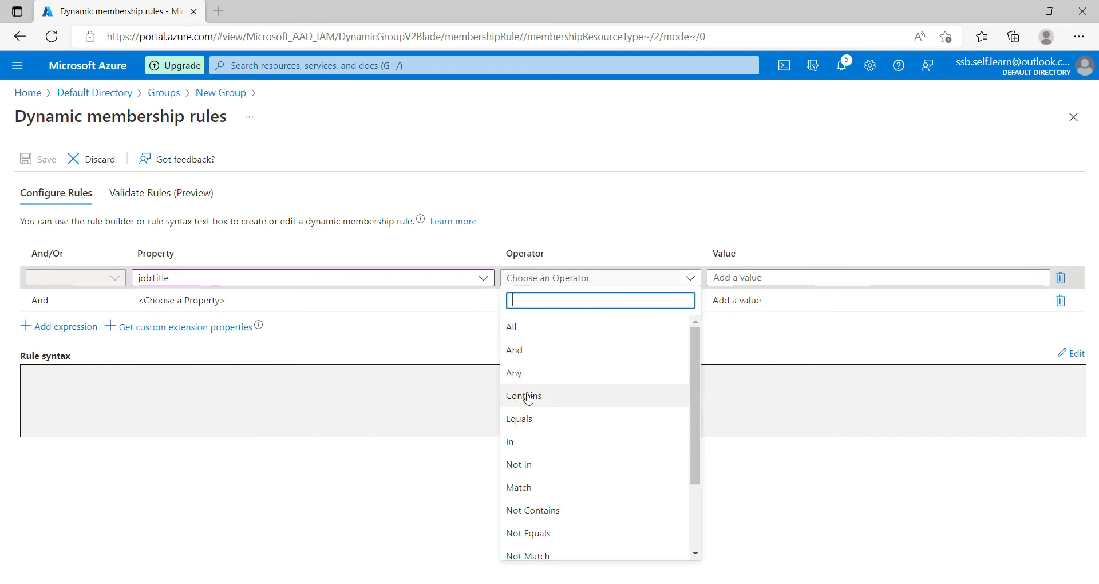
click(522, 426)
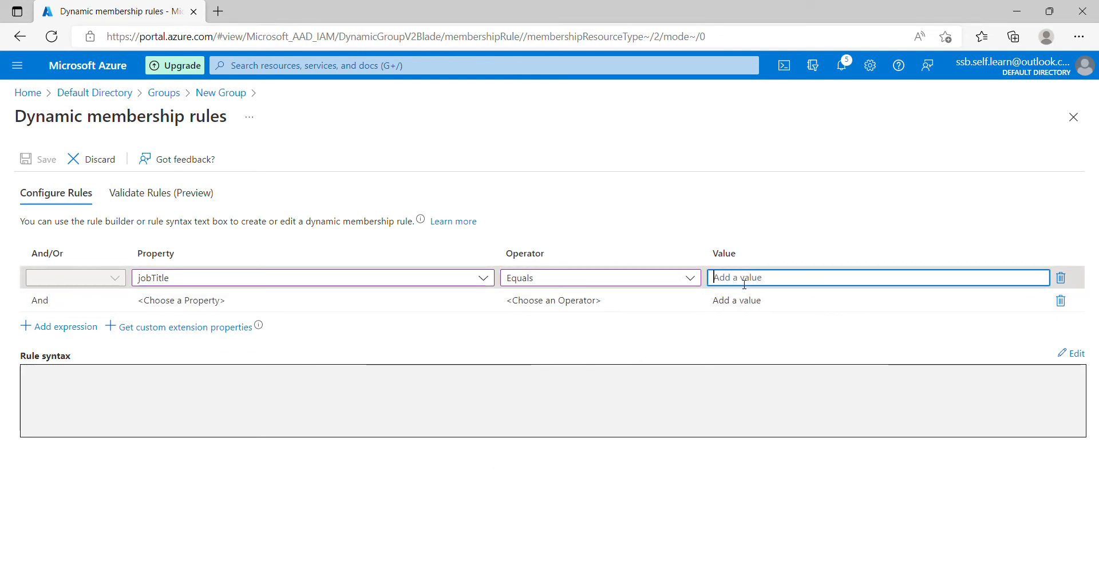
text(DBA)
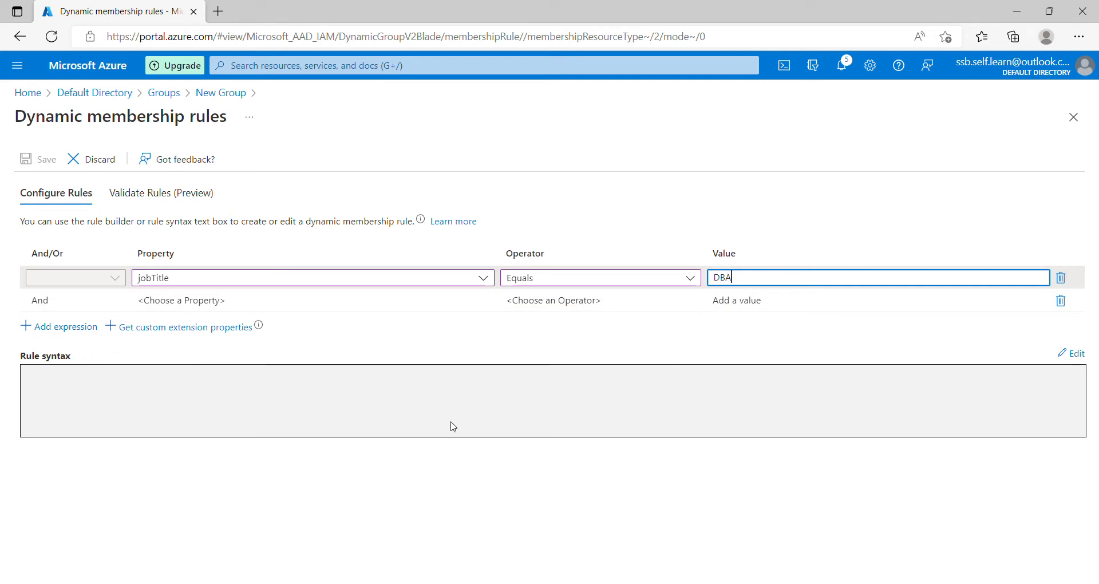
click(81, 326)
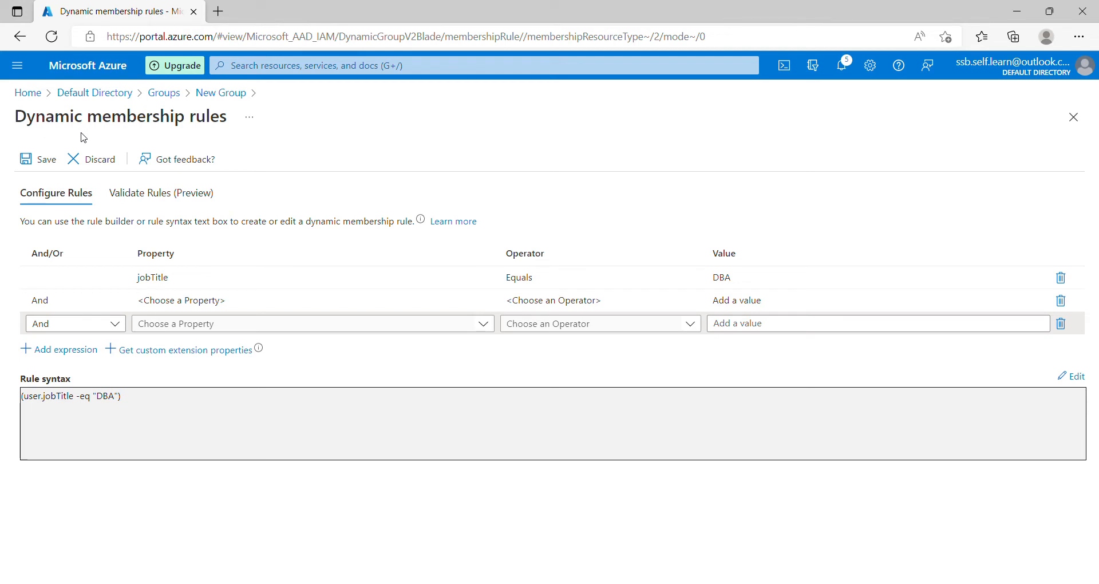
click(46, 164)
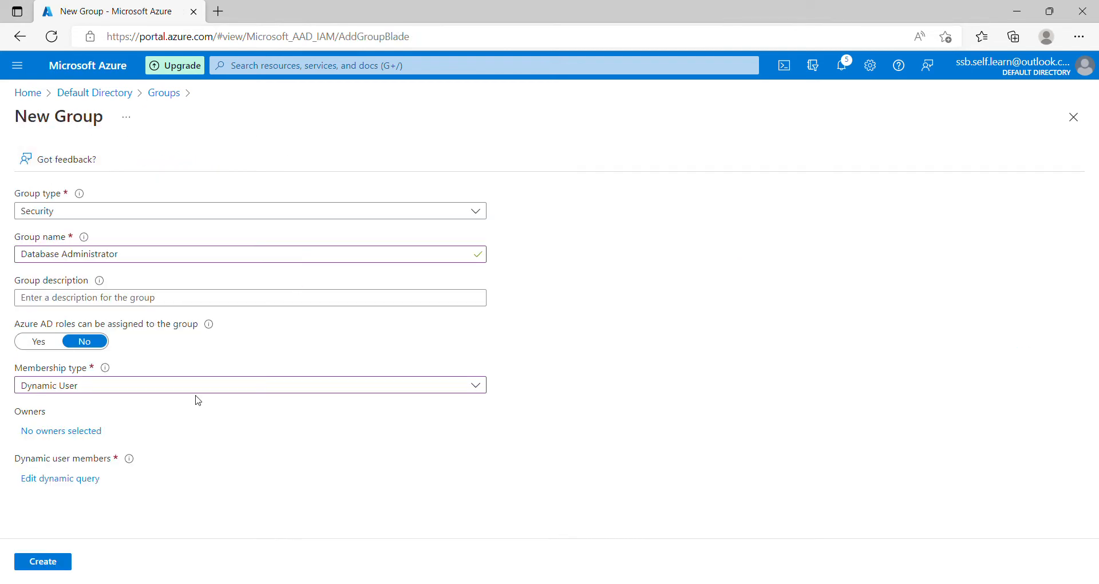
Create the Database Administrator group and reload the directory's list of all groups
click(52, 562)
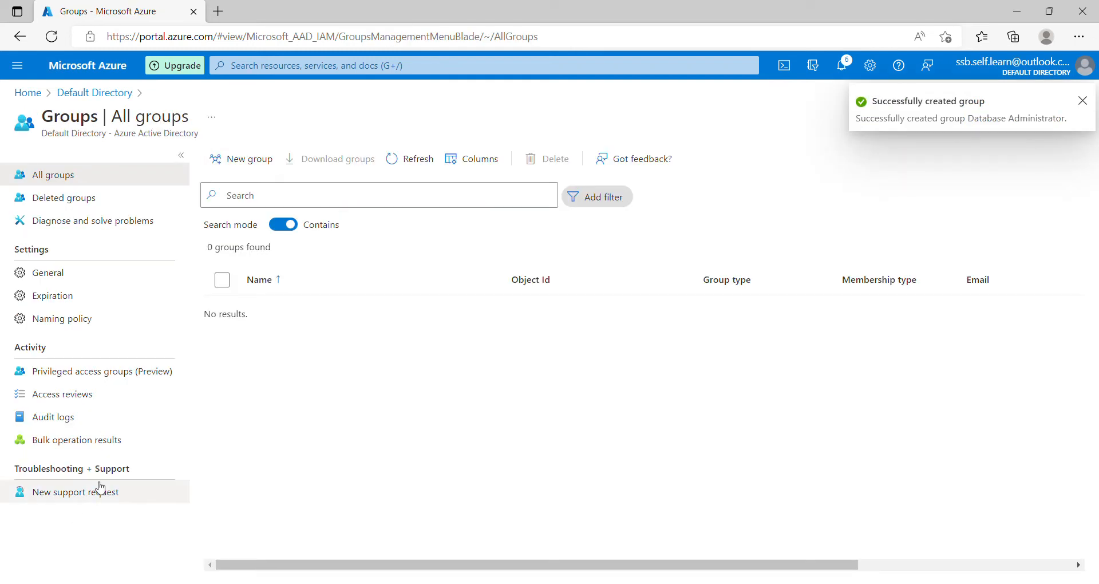
click(403, 165)
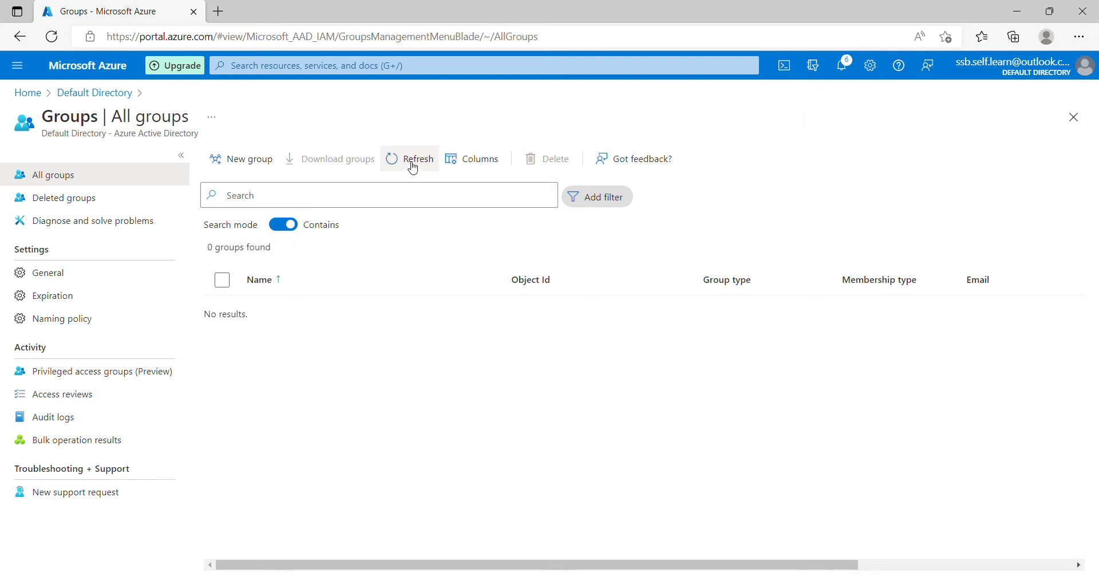
click(411, 166)
click(413, 167)
click(95, 93)
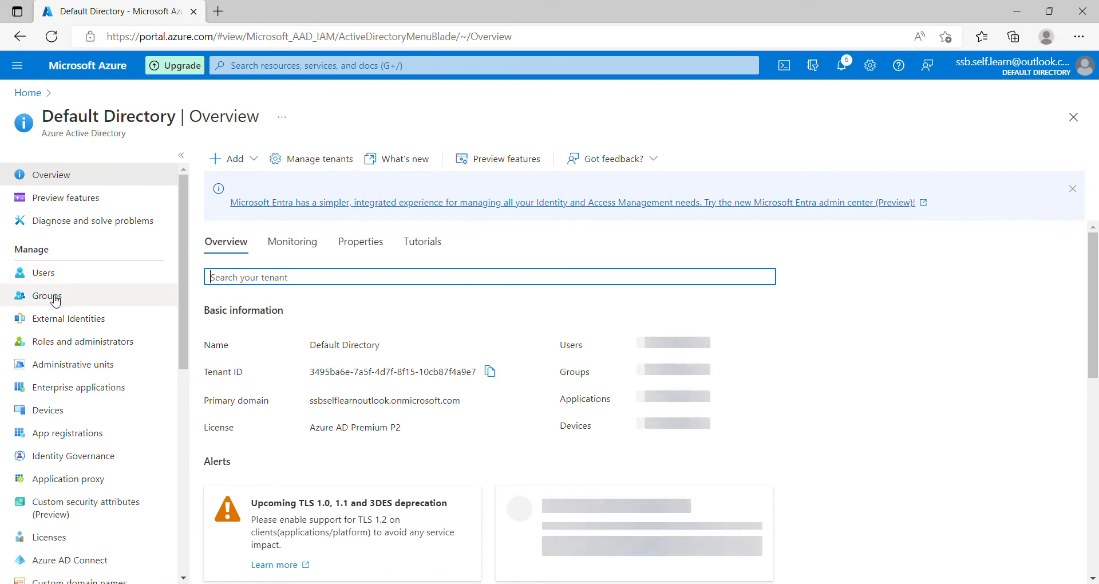
click(55, 296)
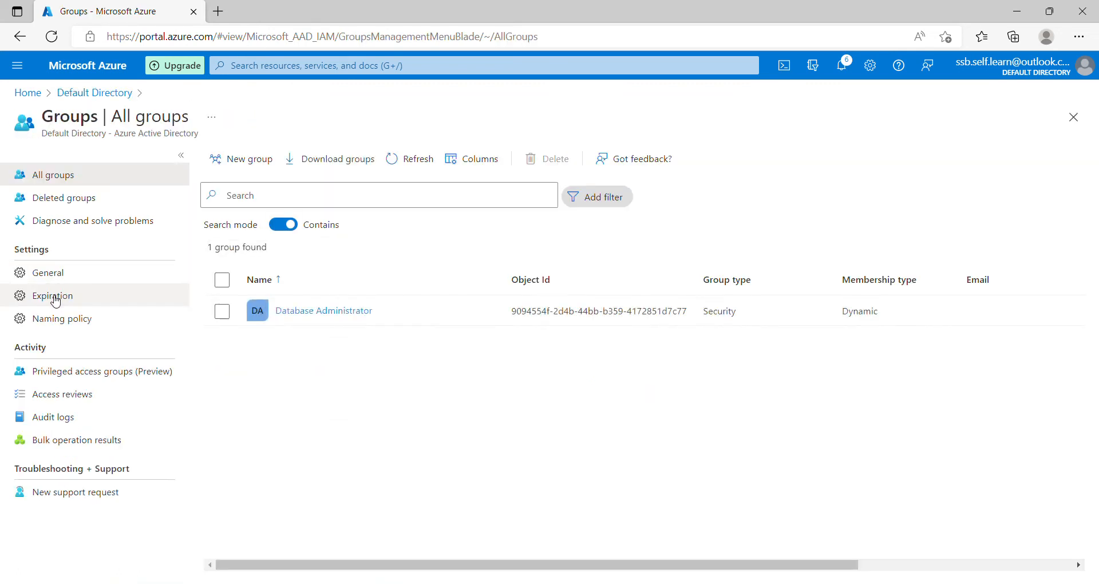
Open the Database Administrator group and review its dynamic membership rules
click(359, 316)
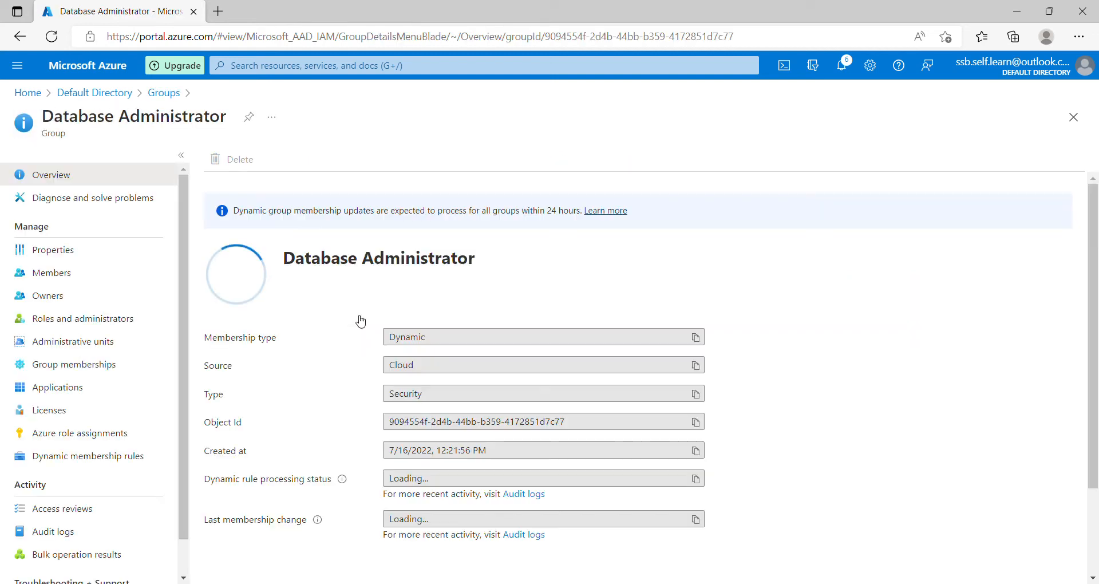
click(100, 461)
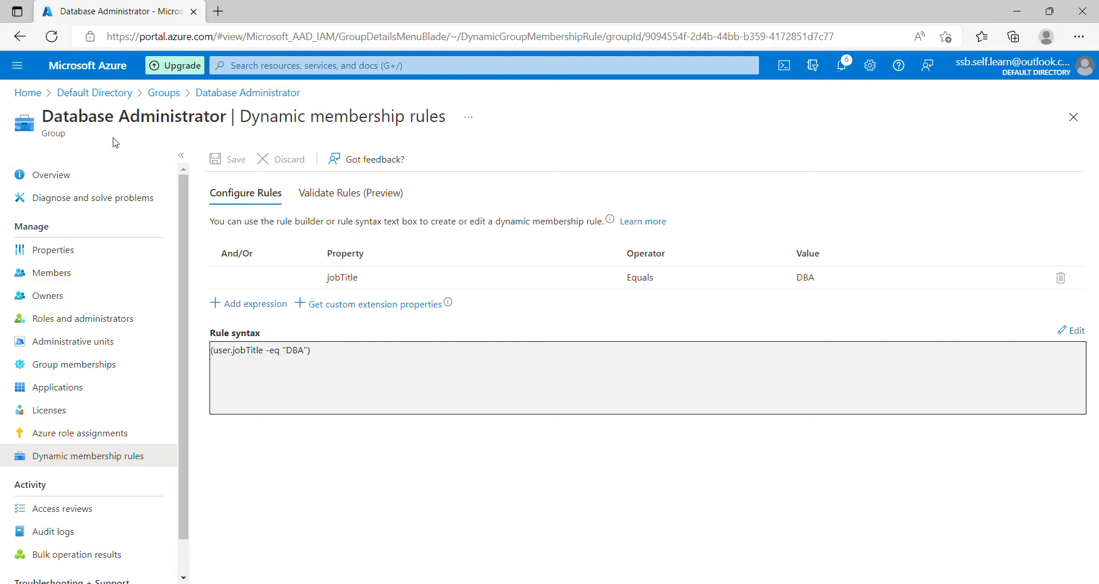
Return to the default directory and open its list of all users
click(102, 98)
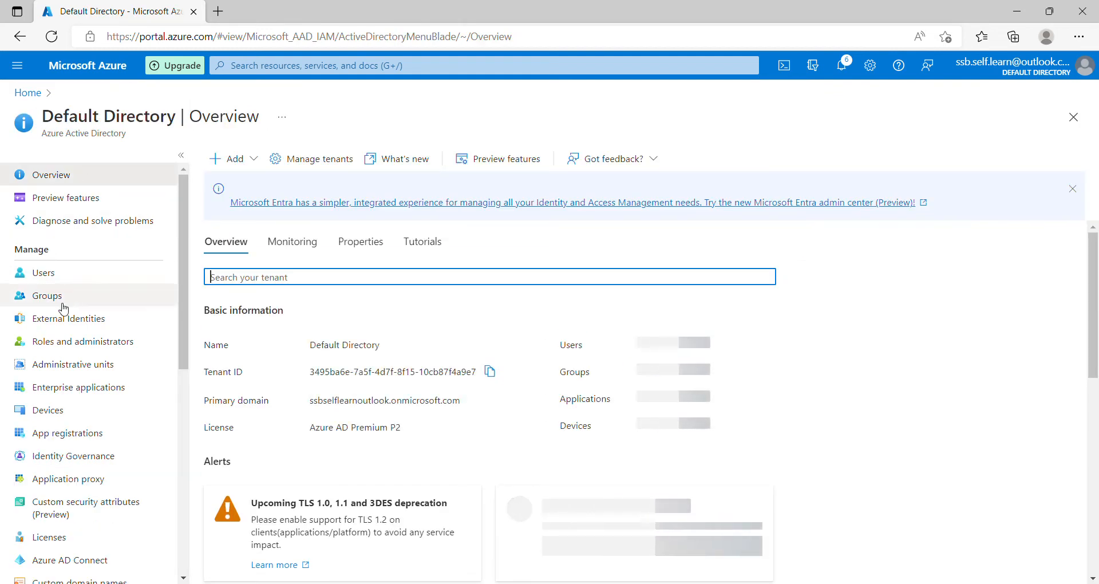
click(44, 273)
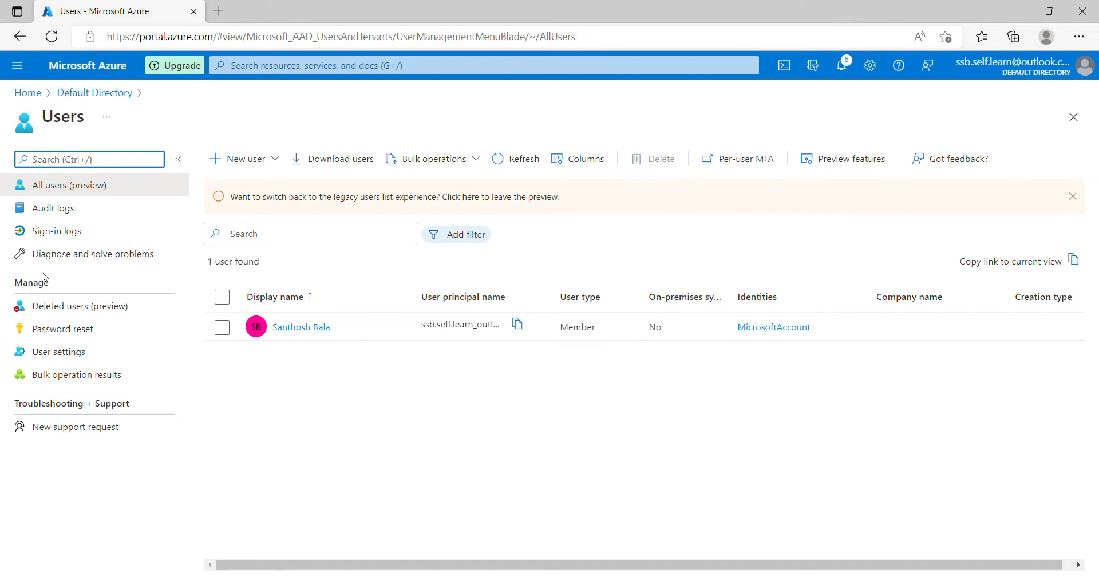
Start creating a new user in the organization with User1 as both the user name and the name
click(253, 165)
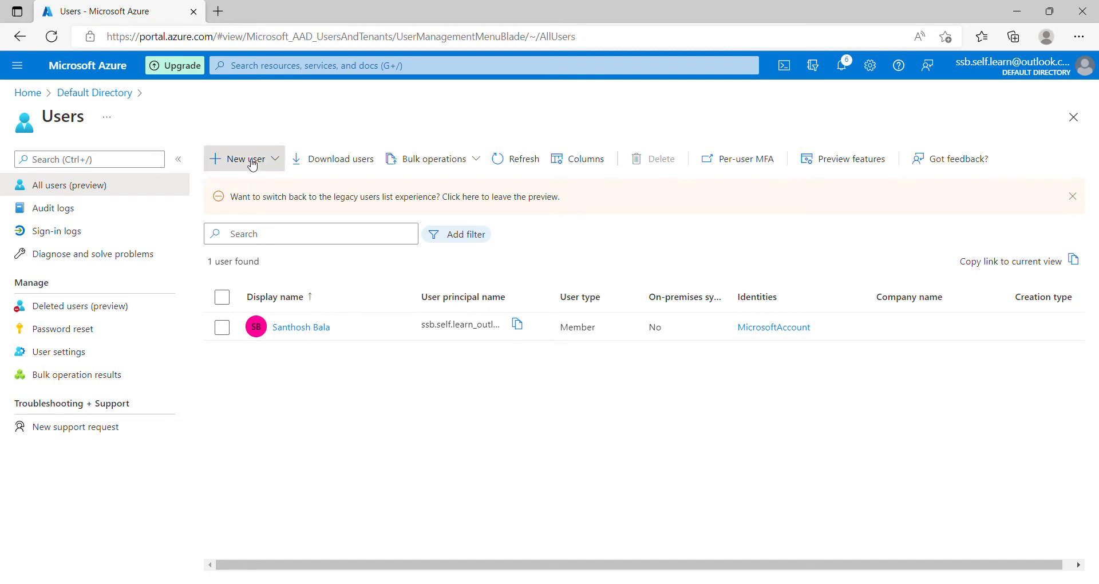
click(257, 187)
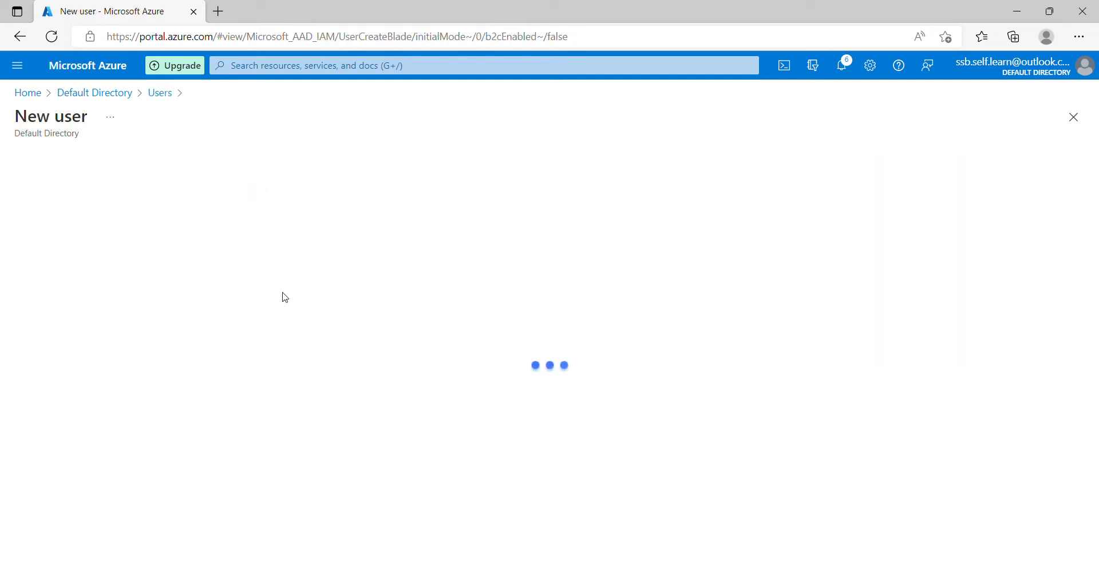
click(259, 438)
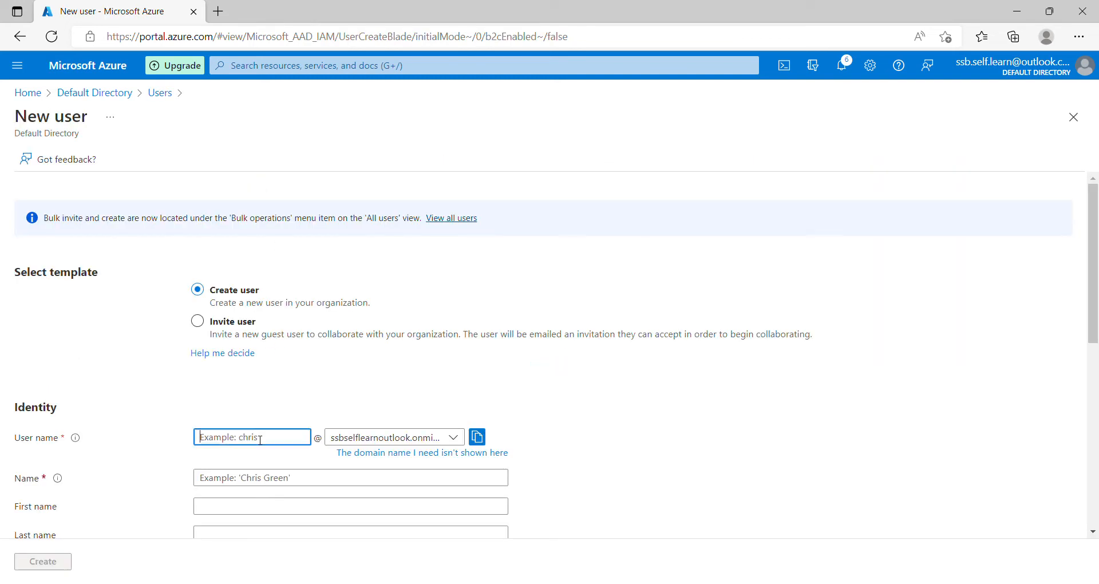
text(User1)
click(271, 482)
text(Uer)
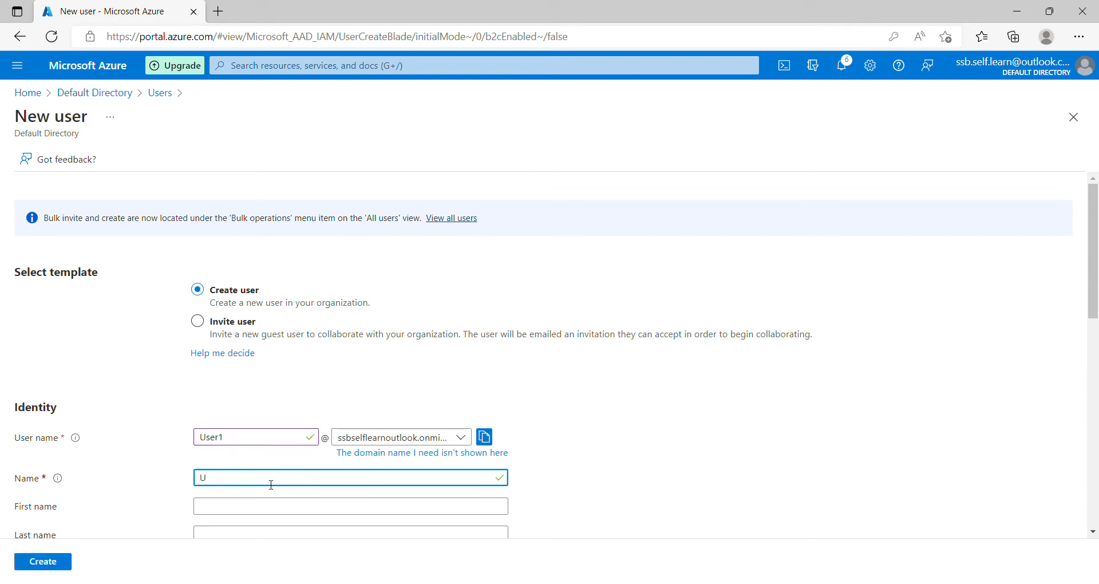
text(er1)
Choose to create the password manually and enter the user's initial password
drag(1096, 295, 1095, 381)
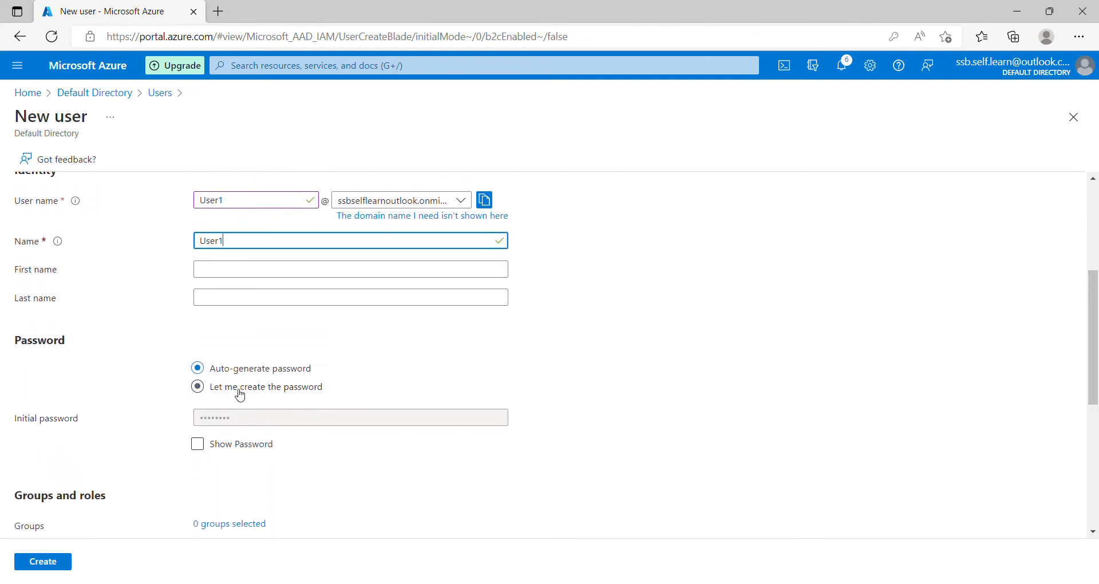
click(198, 387)
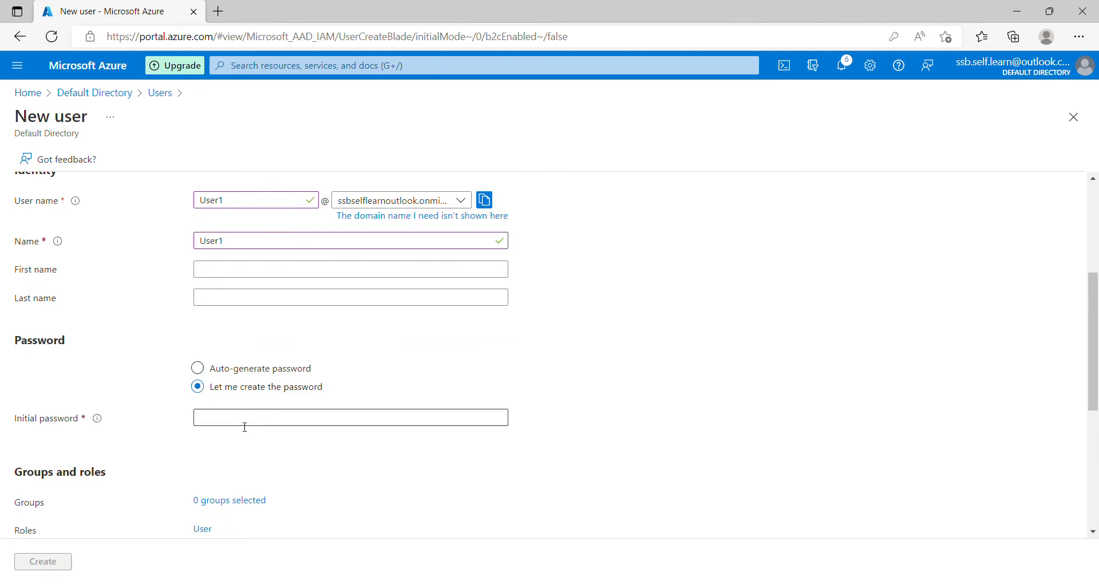
click(245, 425)
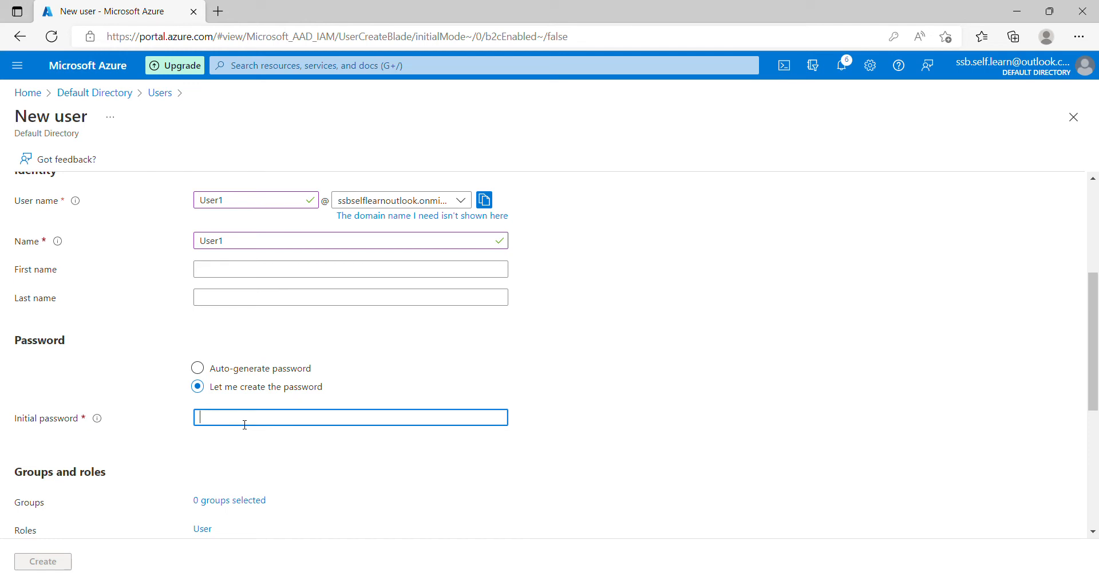
text(••)
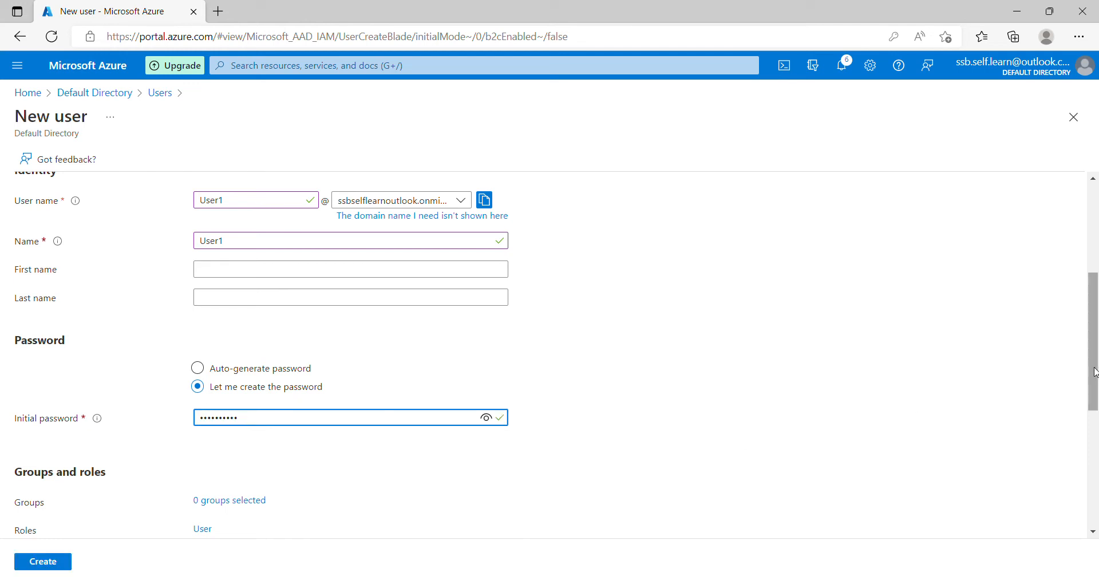
Set the job title to DBA and the department to IT, and create the user
drag(1094, 372, 1094, 488)
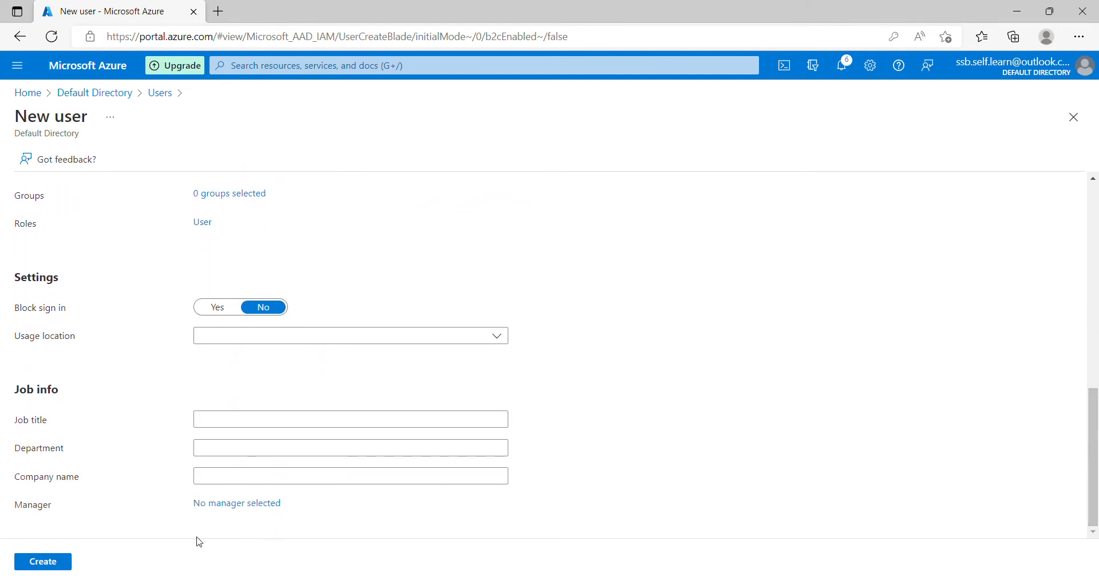
click(209, 423)
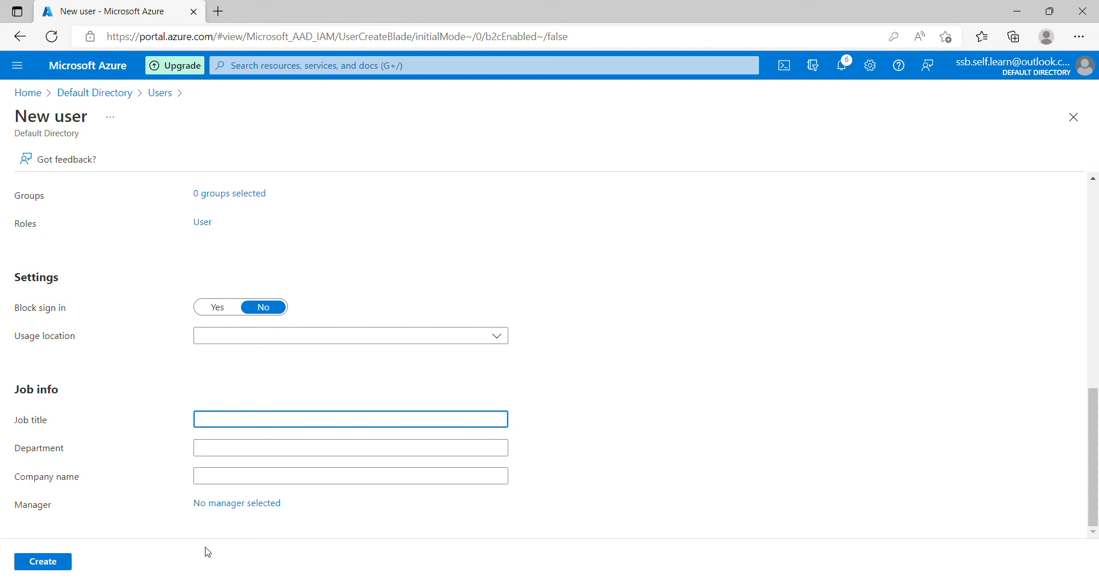
text(DBA)
click(239, 456)
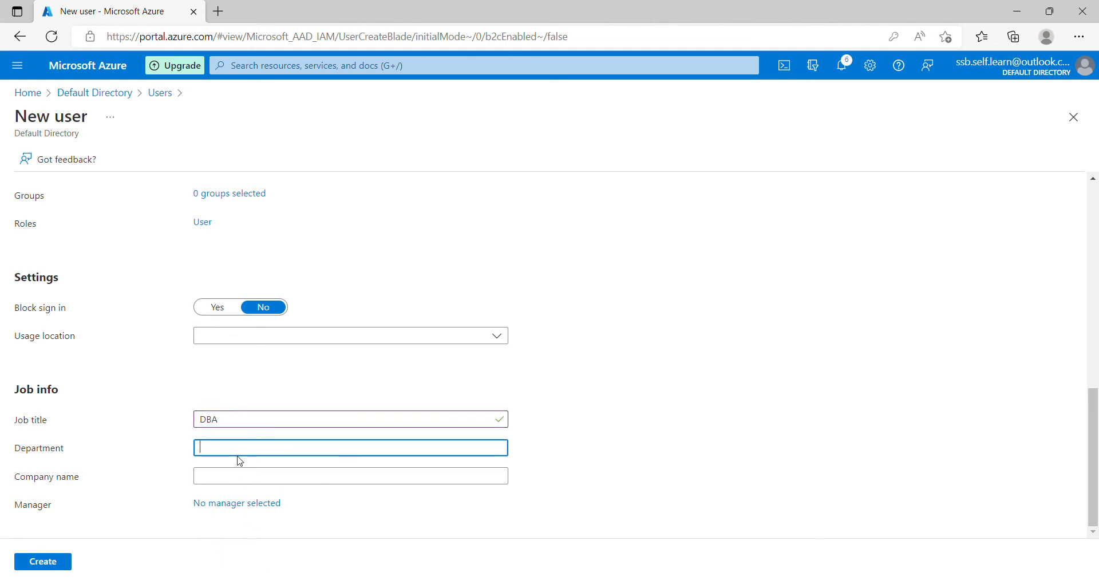
text(IT)
click(63, 567)
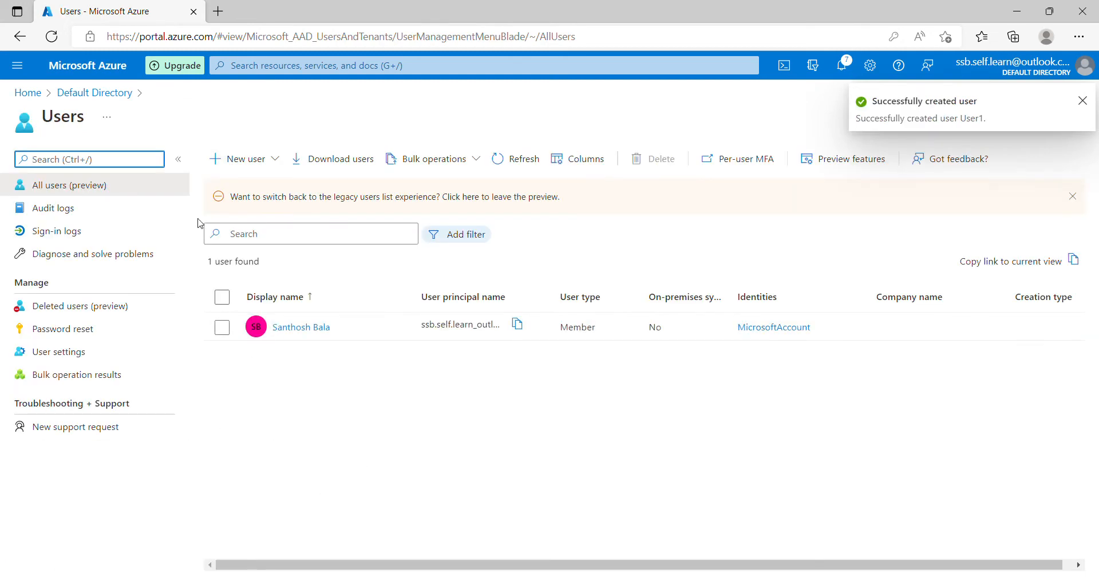
Start creating another new user with User2 as both the user name and the name
click(250, 164)
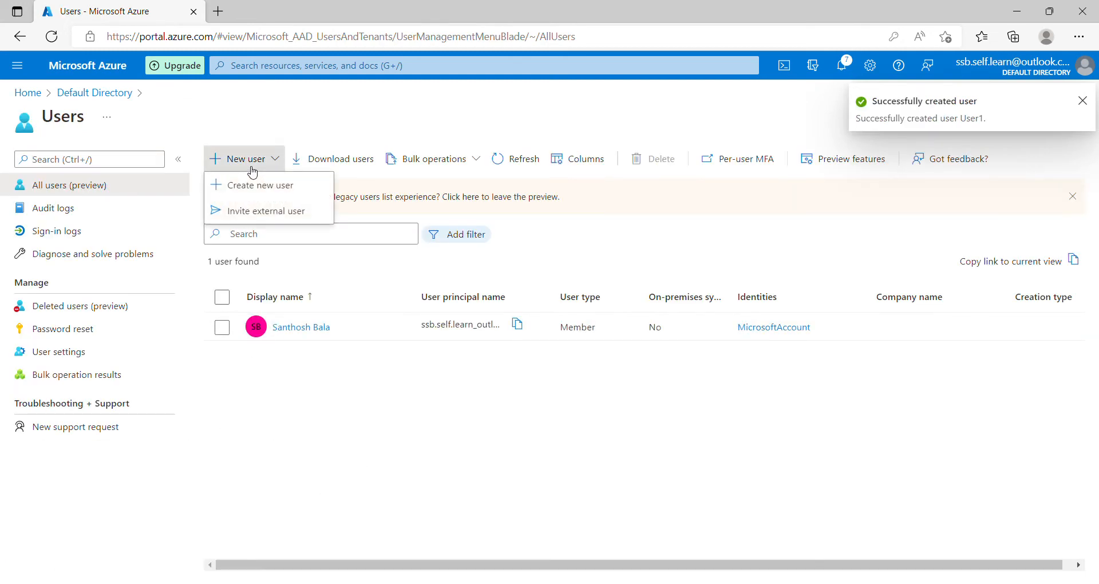
click(269, 195)
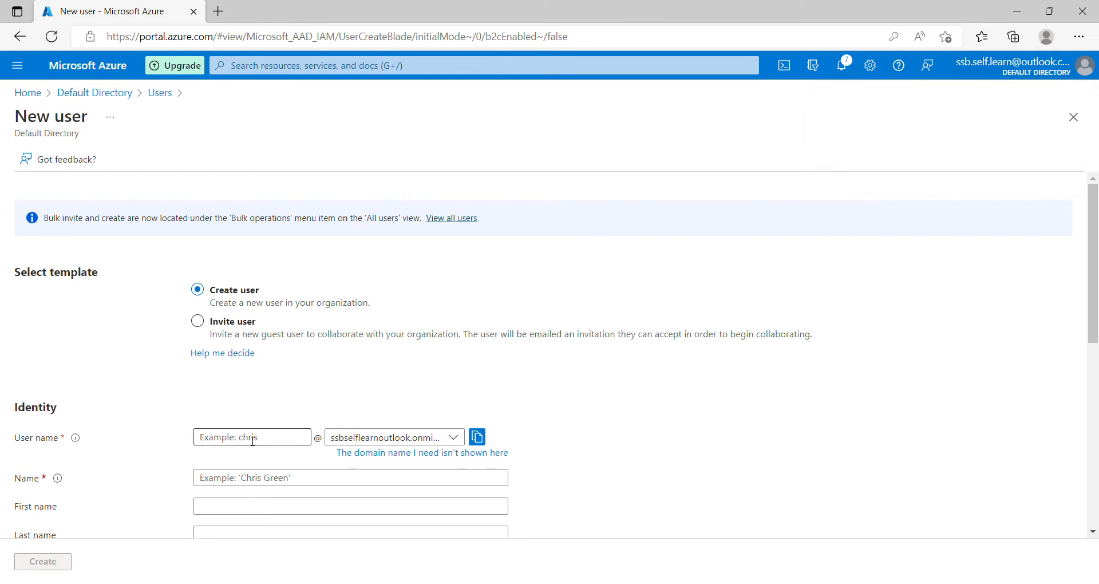
click(253, 441)
text(User2)
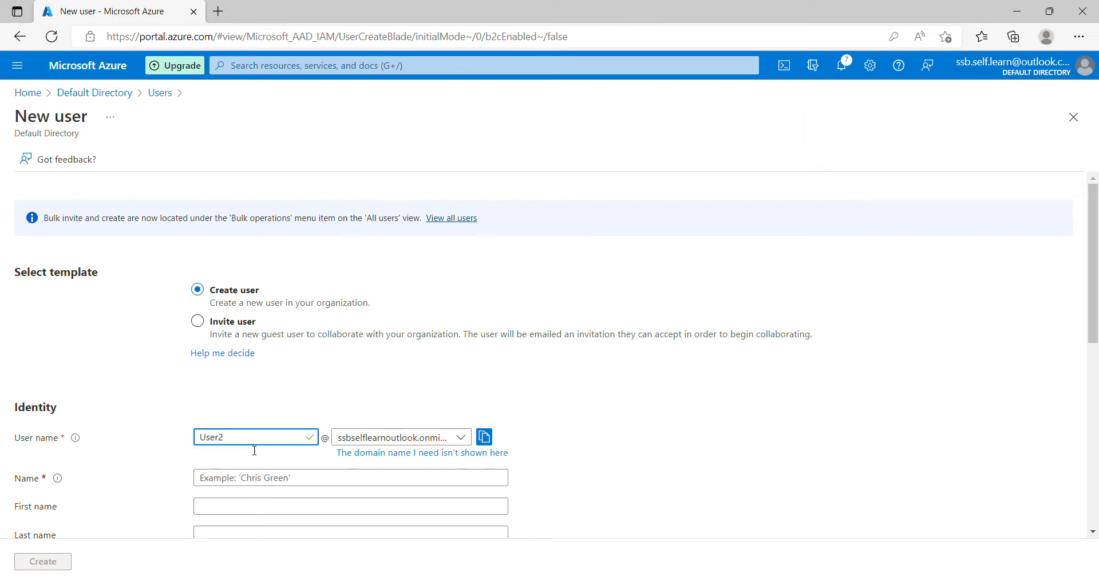
click(258, 484)
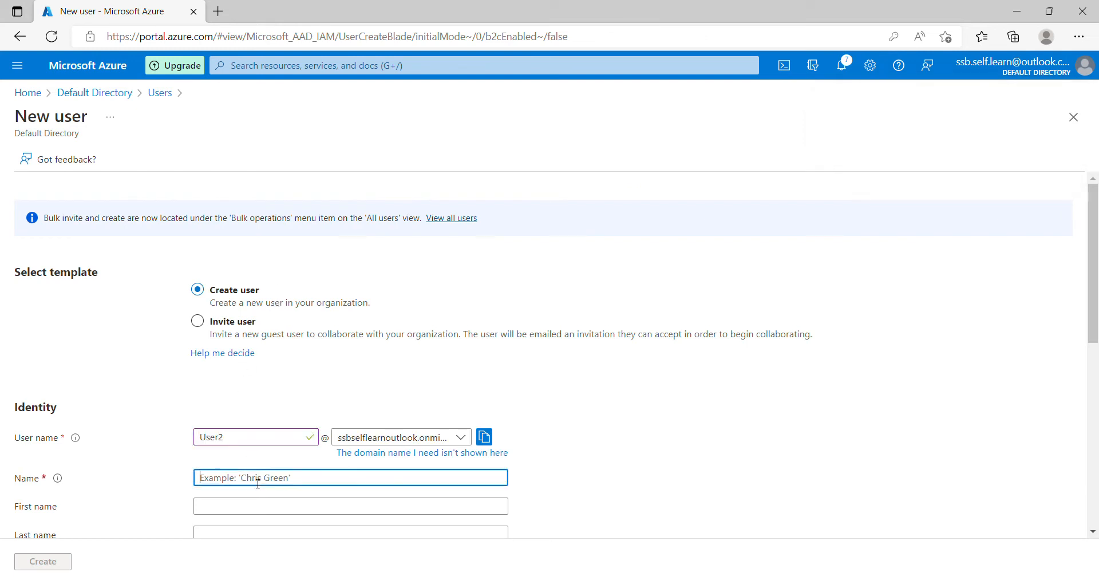
text(User2)
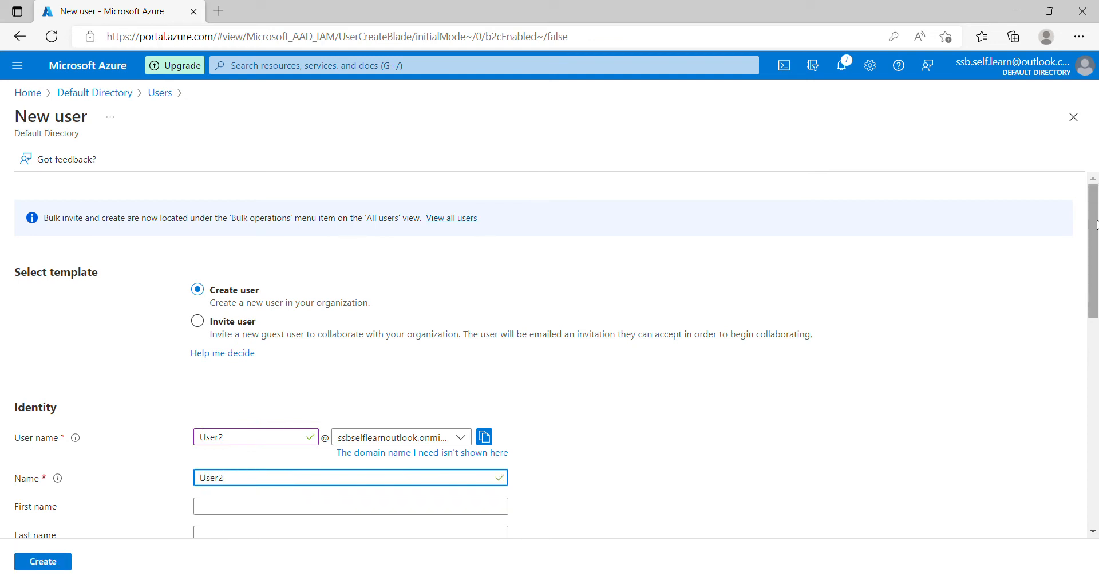
Create User2 with the job title DBA and an auto-generated password, and refresh the list of all users
drag(1096, 186, 1097, 343)
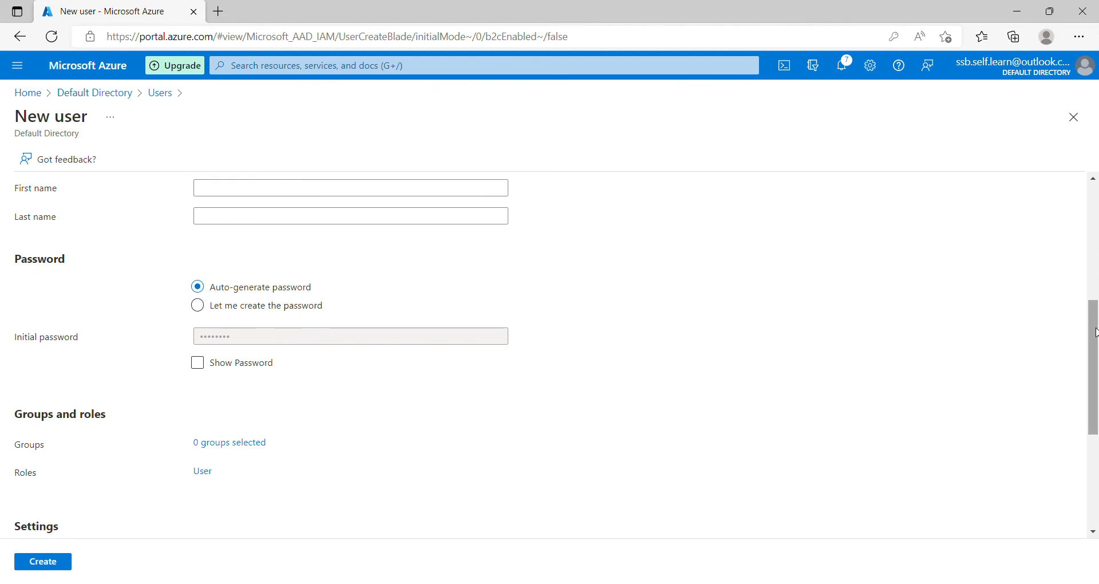
drag(1097, 303, 1096, 430)
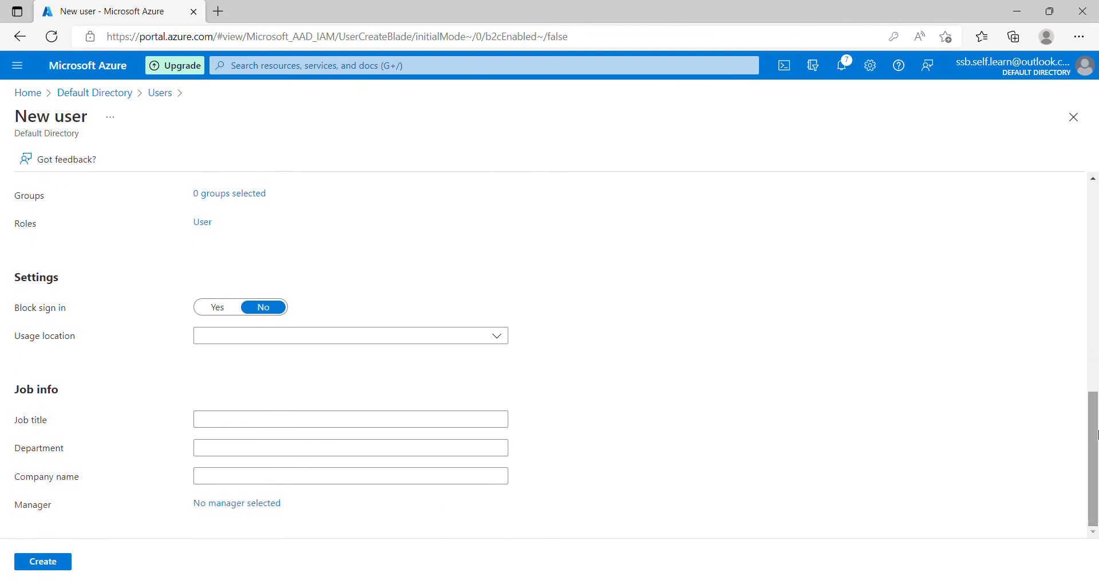
click(271, 424)
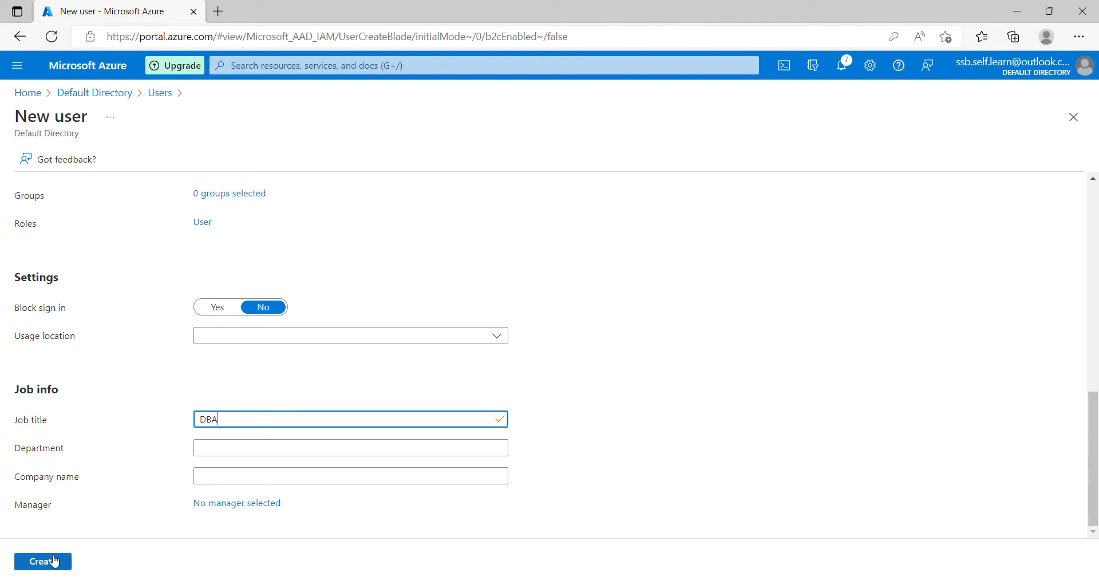
click(55, 561)
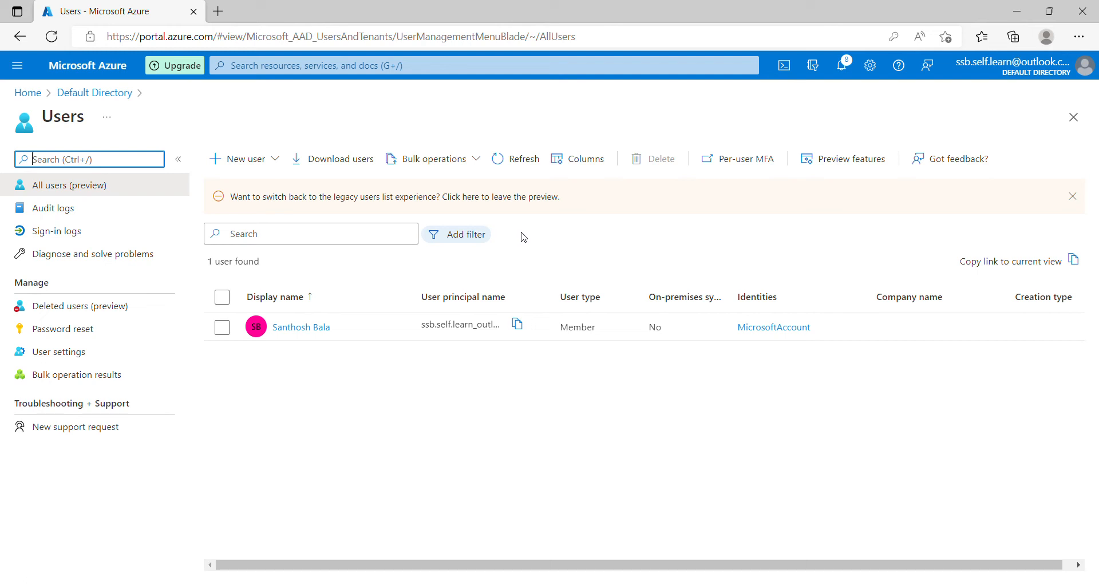
click(523, 165)
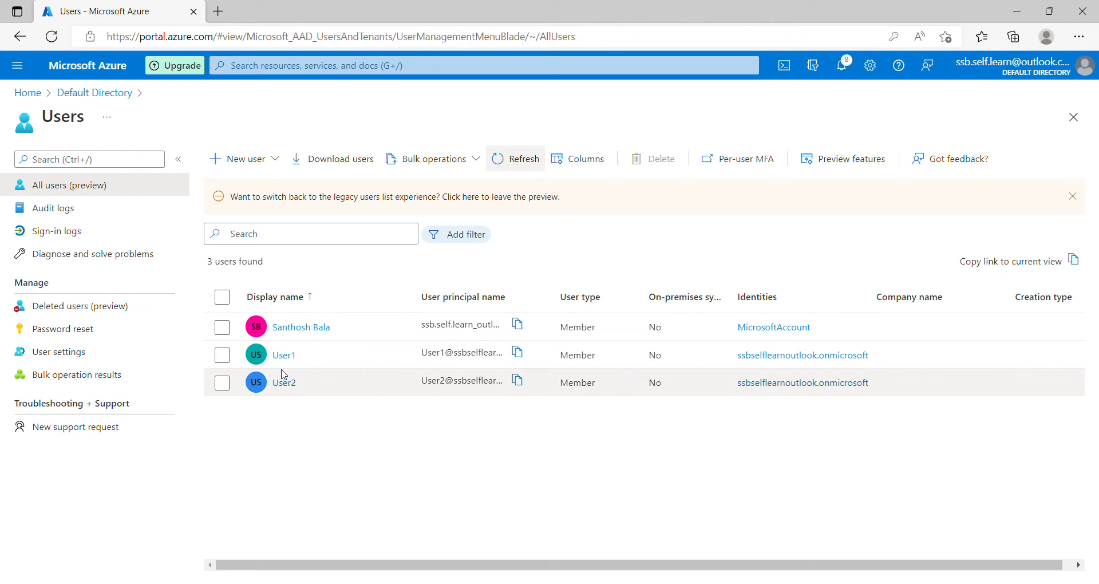
Open the Database Administrator group from the default directory's groups and refresh its member list
click(104, 93)
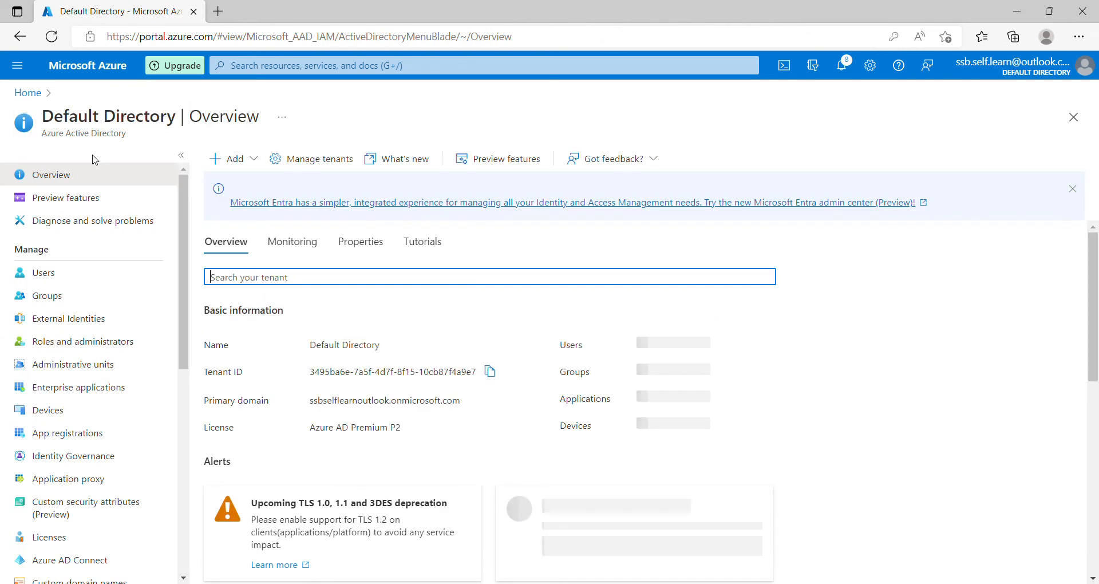
click(71, 296)
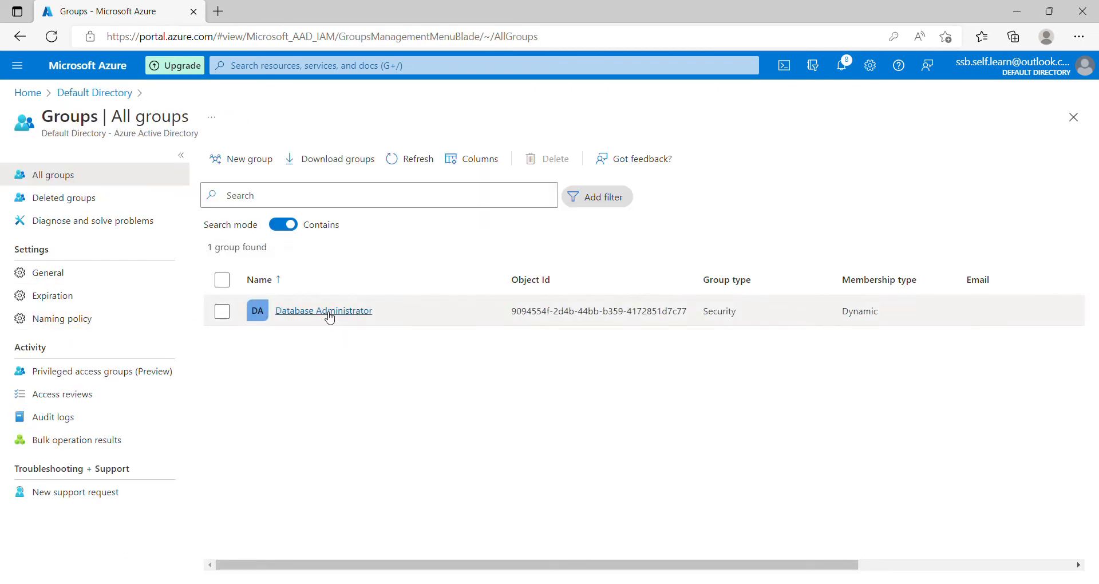
click(329, 312)
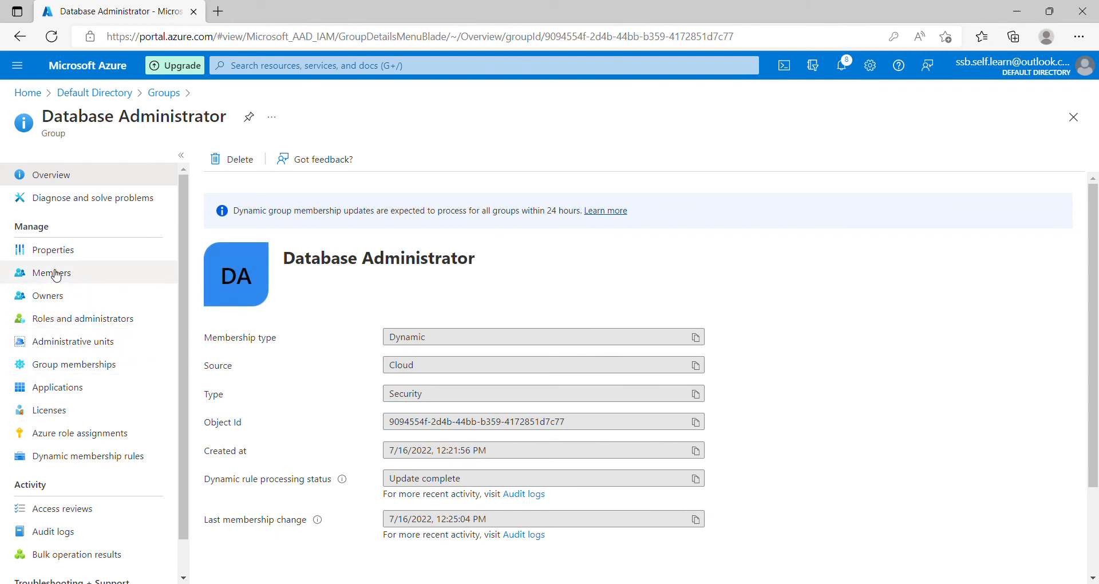
click(57, 274)
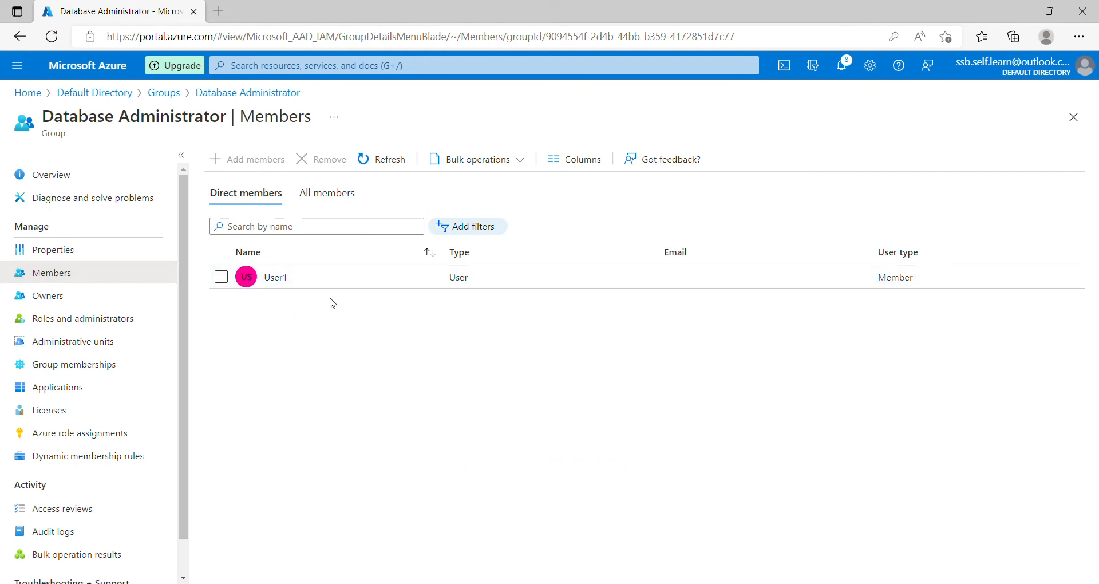
click(389, 166)
click(380, 166)
Return to the default directory, reopen the Database Administrator group's members, and refresh the list again
click(102, 94)
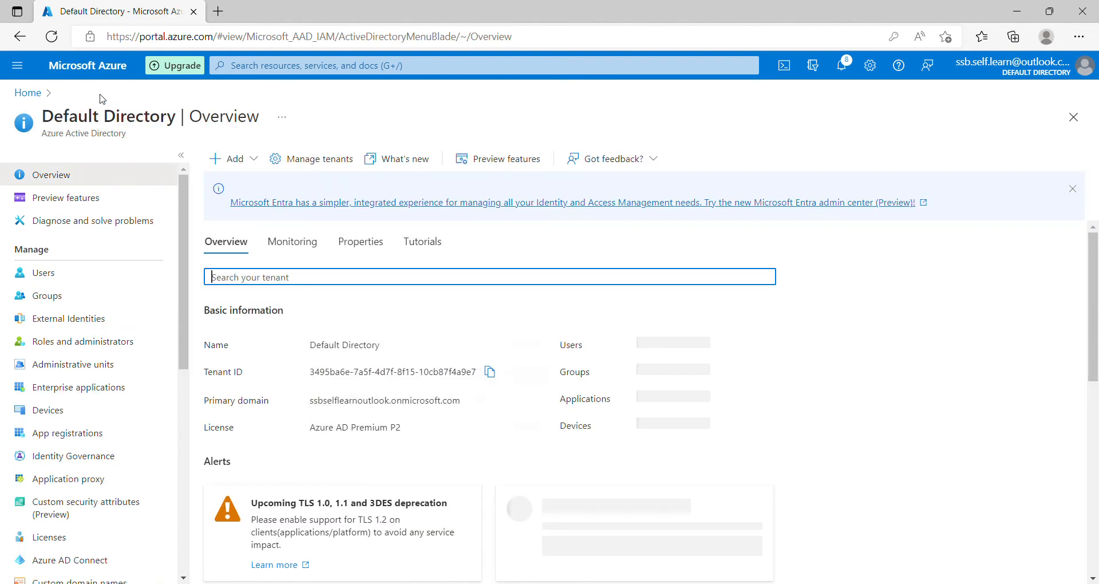
click(58, 304)
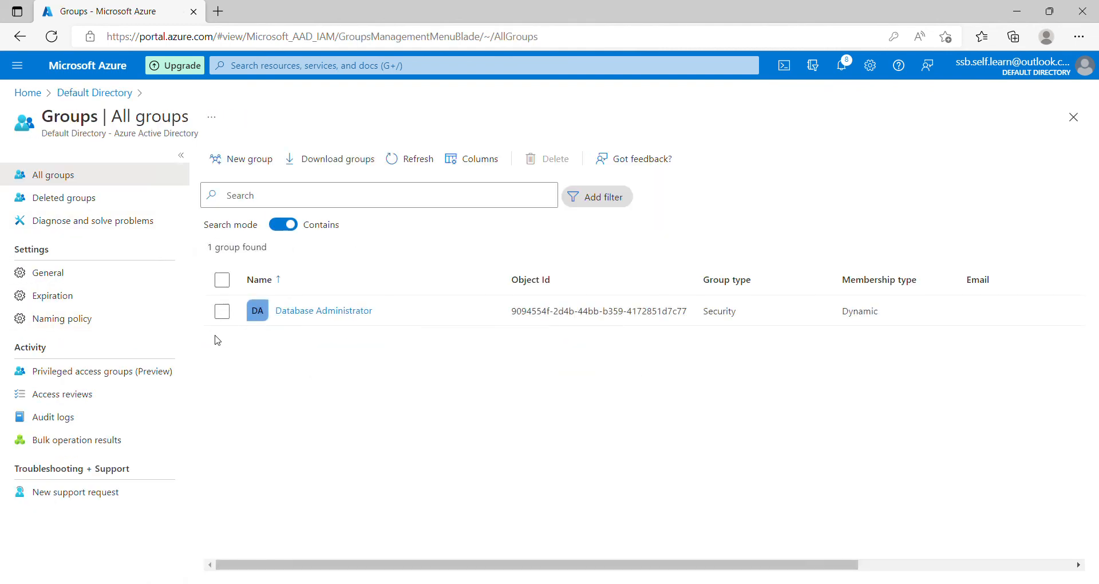
click(301, 312)
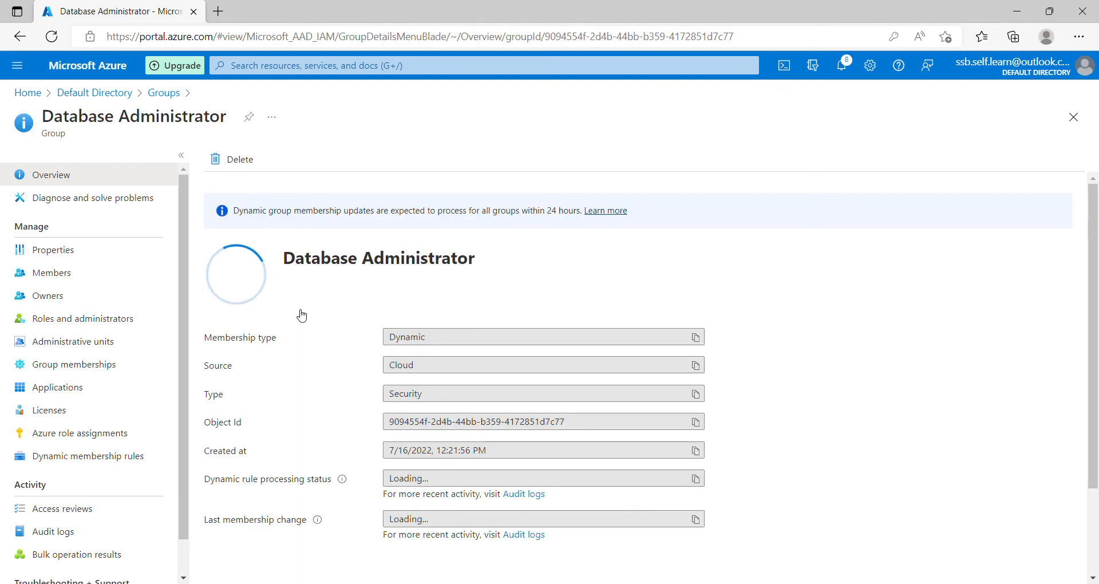
click(70, 278)
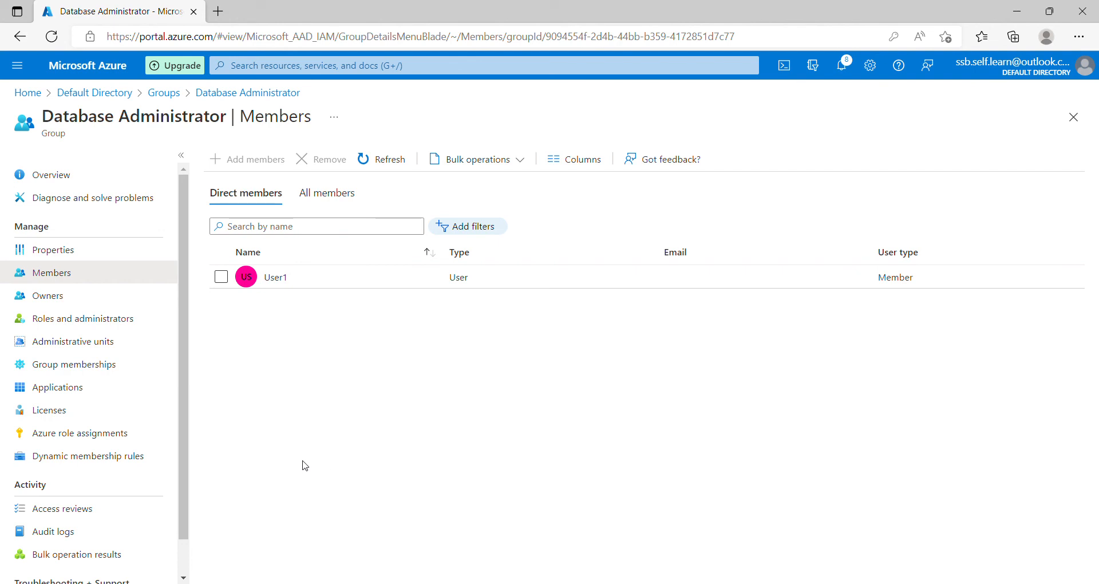
click(382, 165)
click(387, 167)
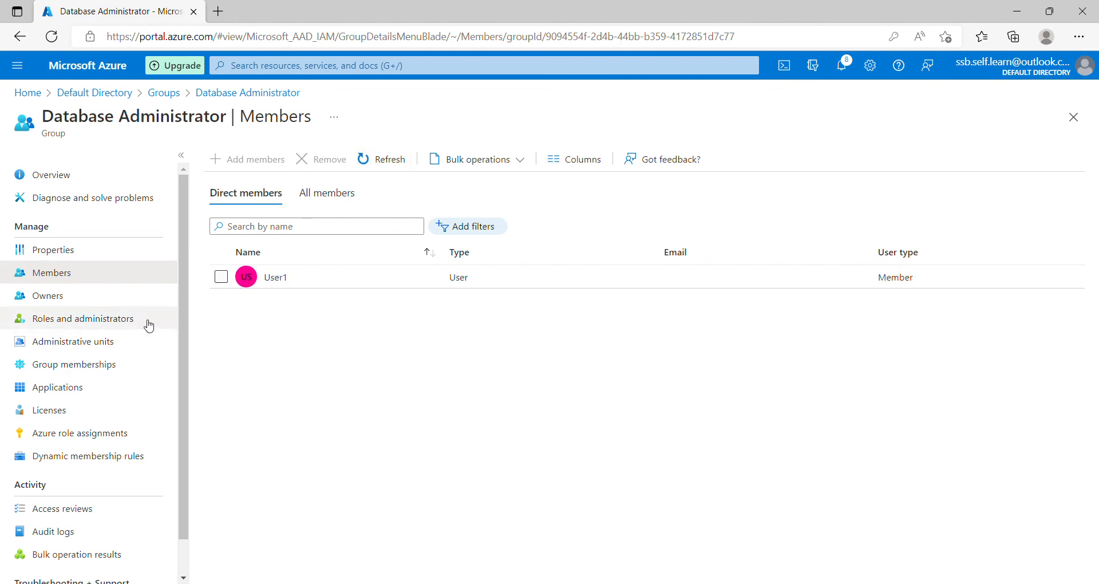
Review the job info in User1's profile, and return to the Database Administrator group's member list and refresh it
click(273, 281)
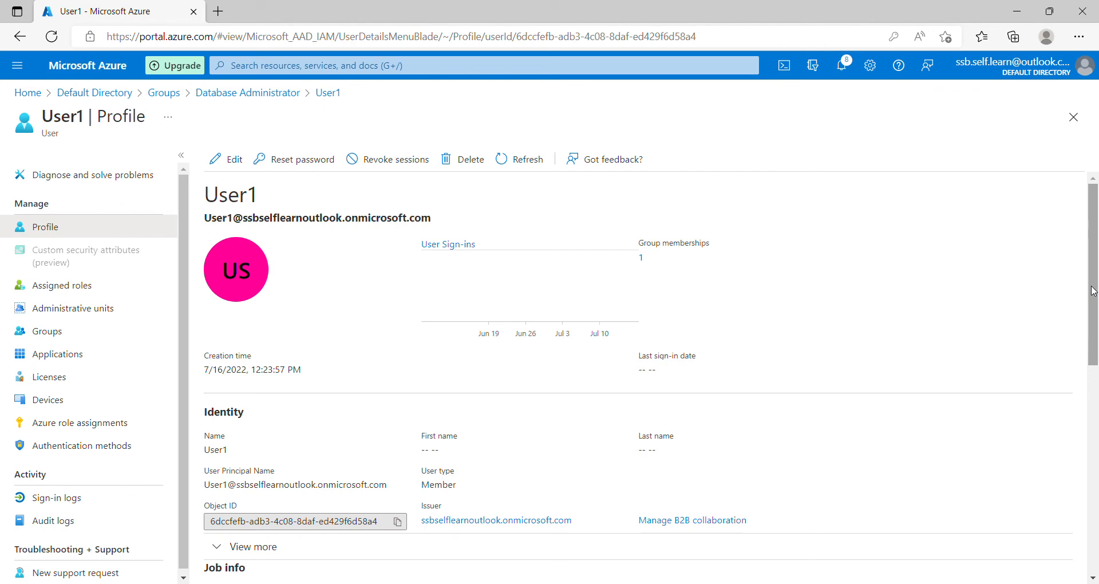
drag(1093, 291, 1096, 473)
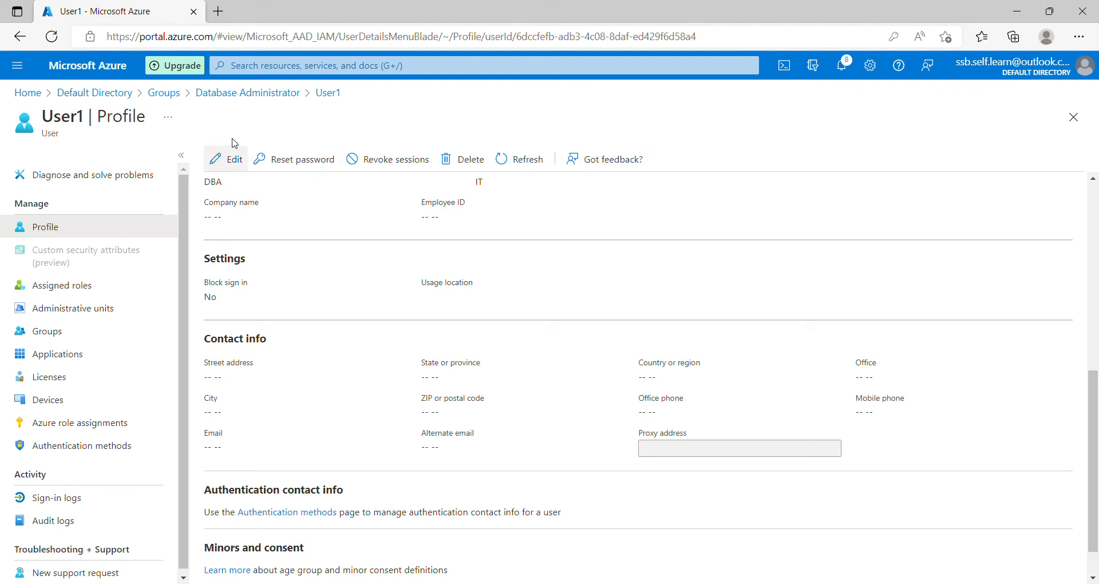
click(226, 93)
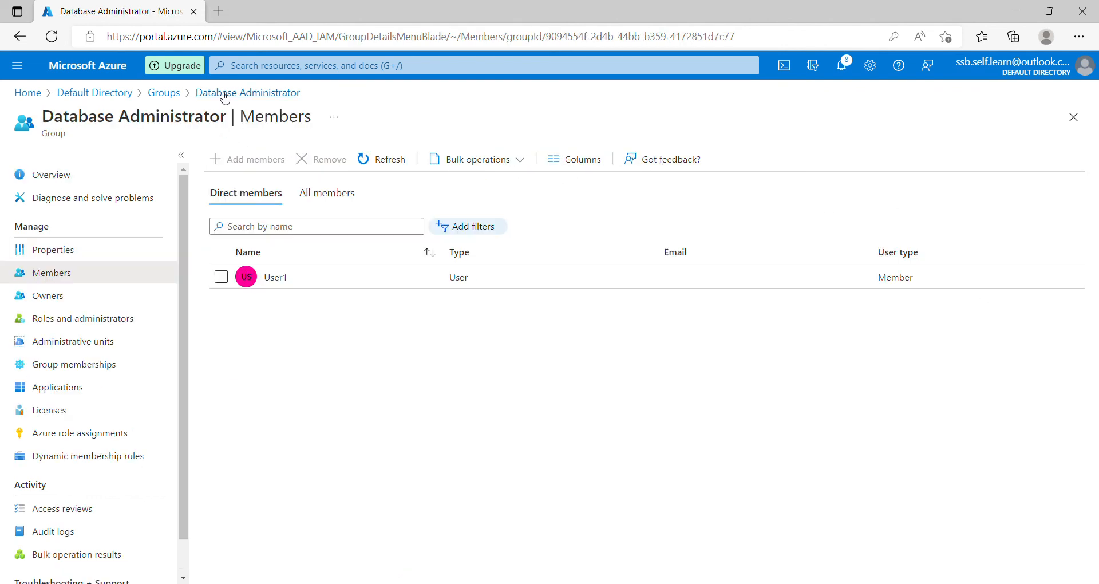
click(388, 166)
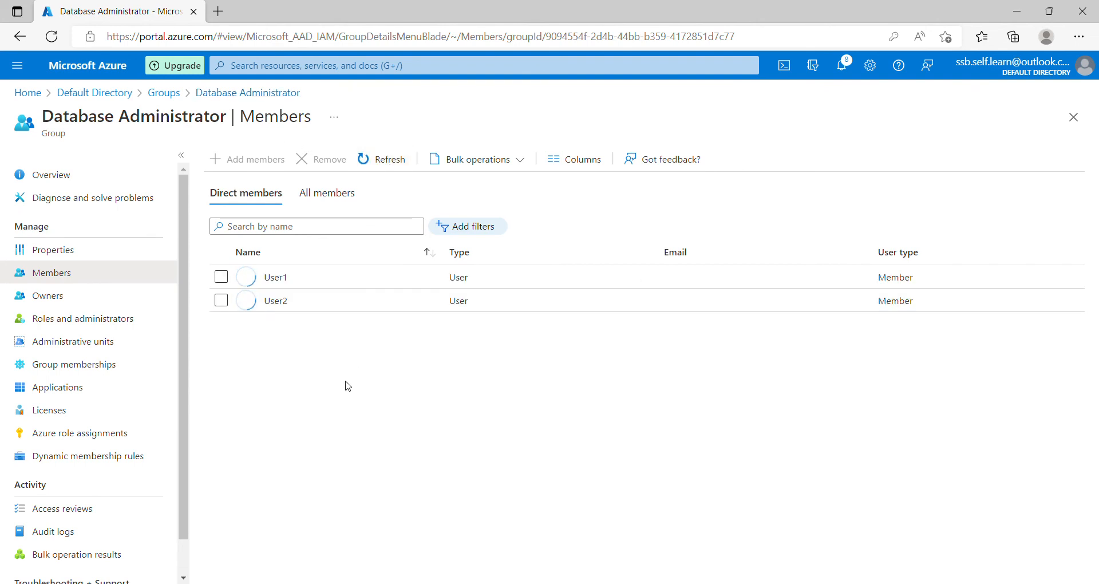